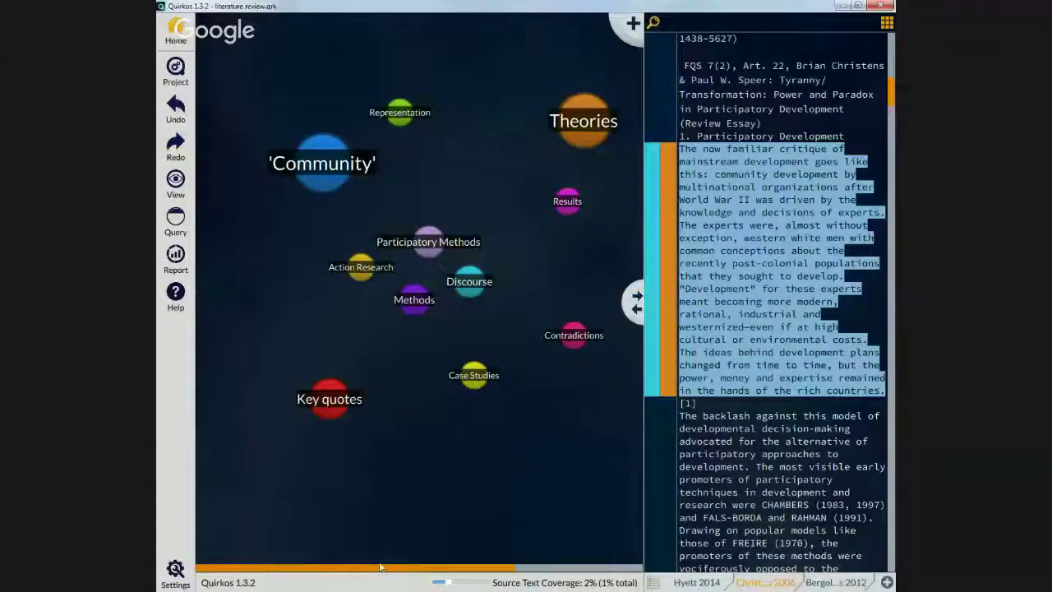
Step: Look through the list of all sources in the project and close it again
drag(384, 572, 410, 573)
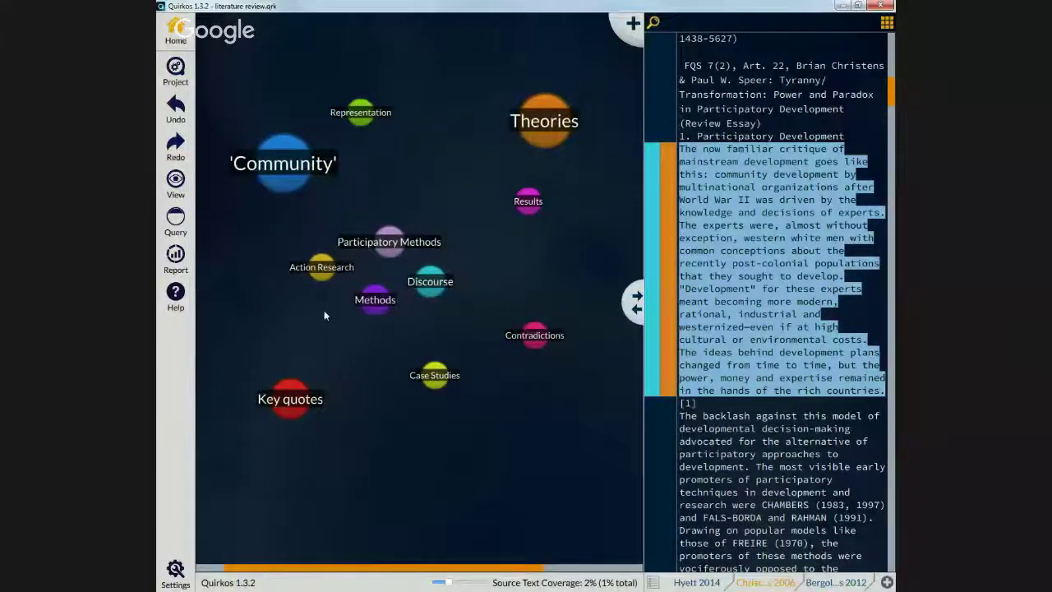
click(655, 583)
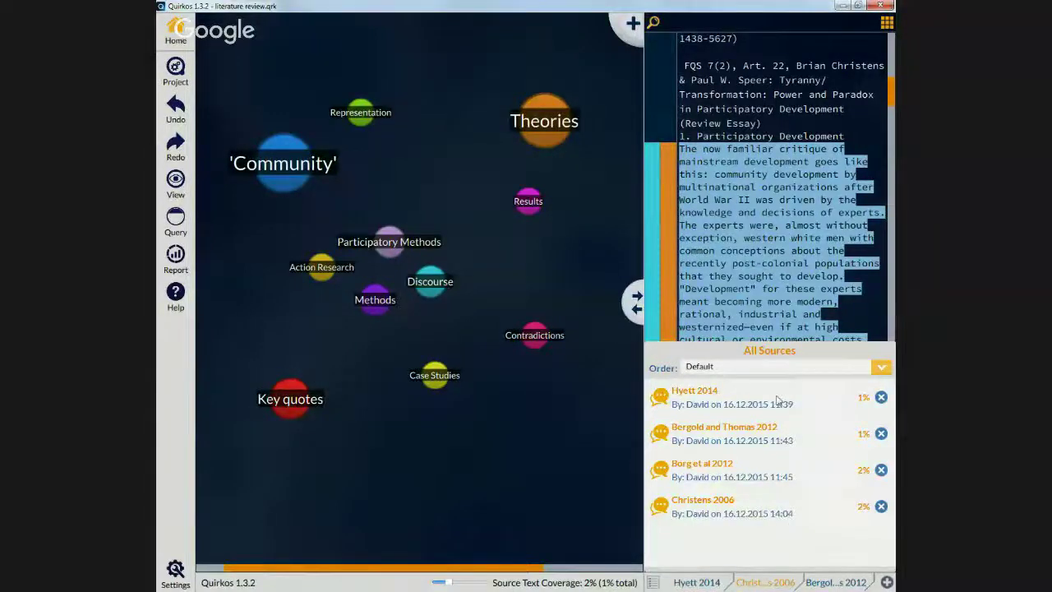
click(655, 583)
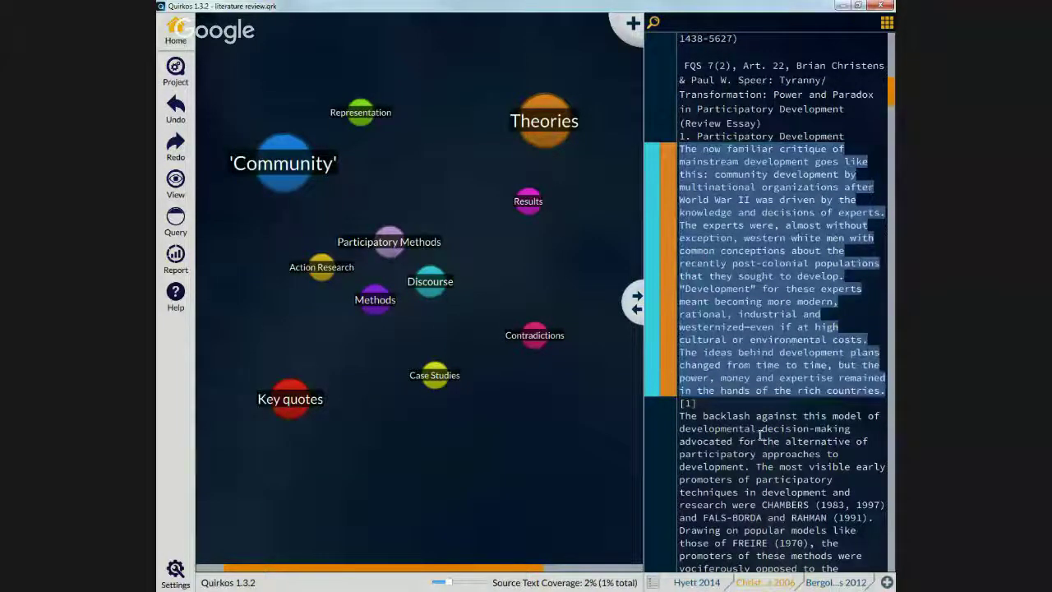
Step: Code the sentence beginning 'The "empowering" results of this process' in the open source to the Results theme
scroll(761, 433, down, 5)
scroll(891, 98, up, 3)
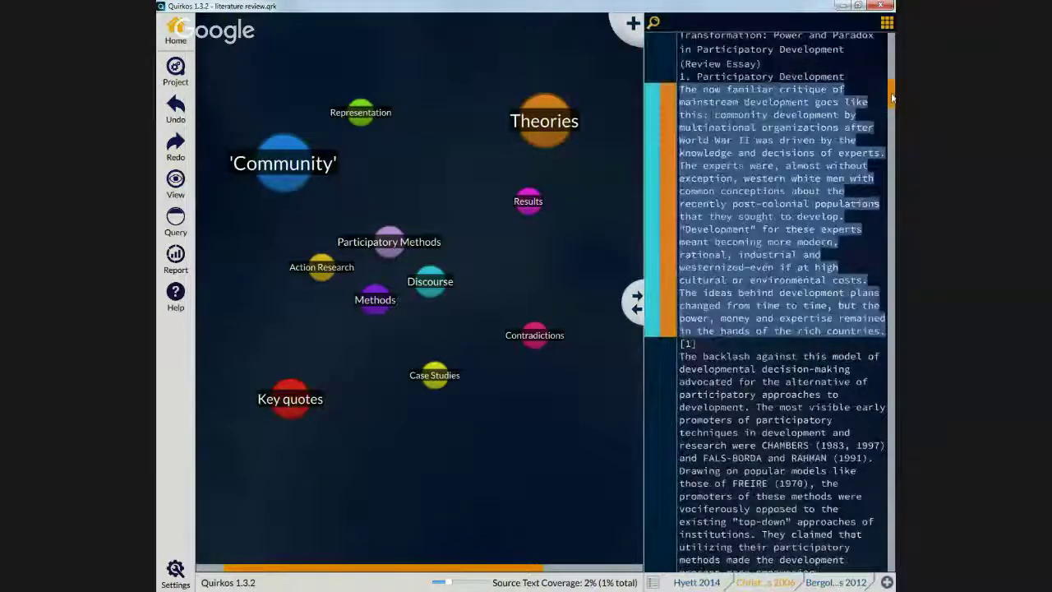
scroll(892, 97, down, 10)
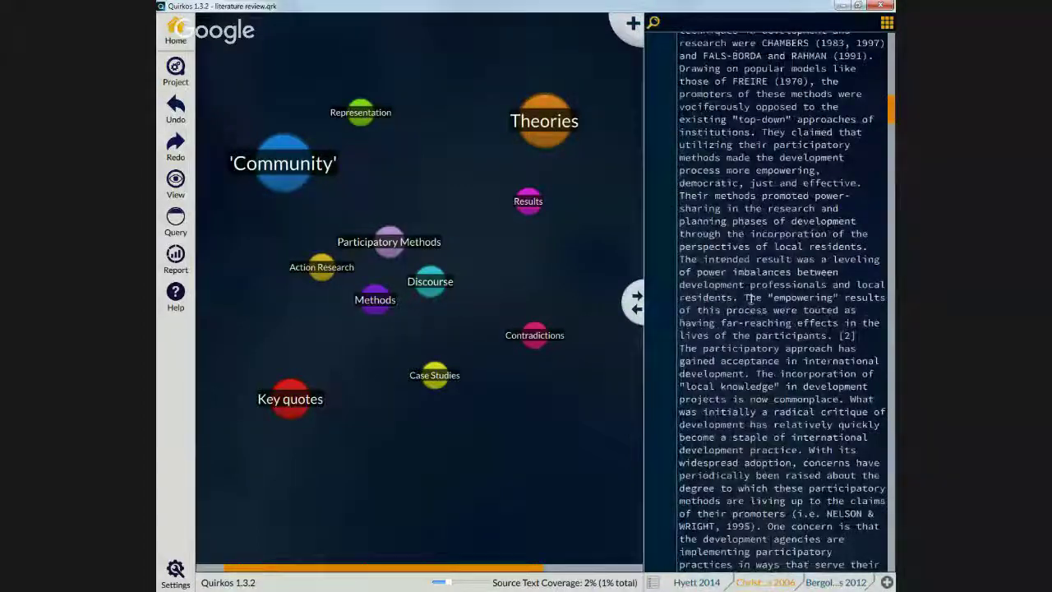
drag(766, 347, 832, 335)
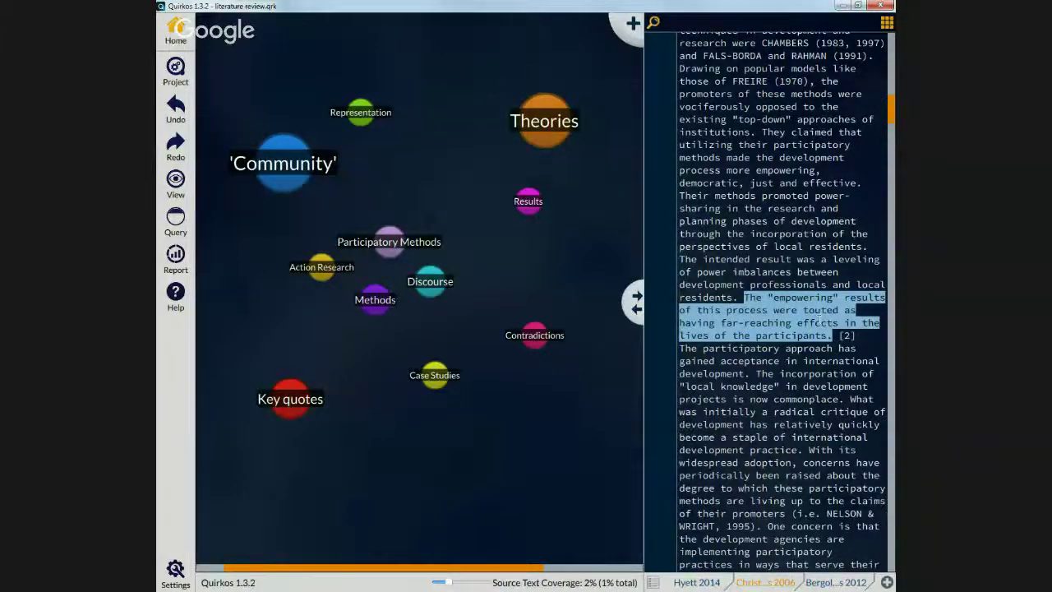
drag(596, 232, 523, 201)
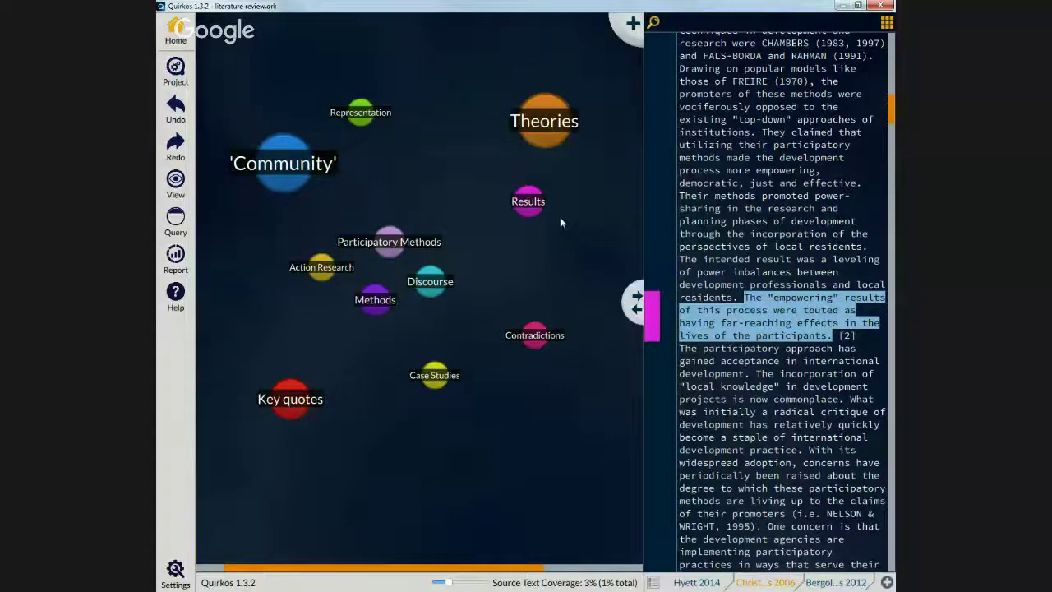
Step: Review the quotes coded to 'Community' across the sources and return to the theme canvas
scroll(526, 193, left, 1)
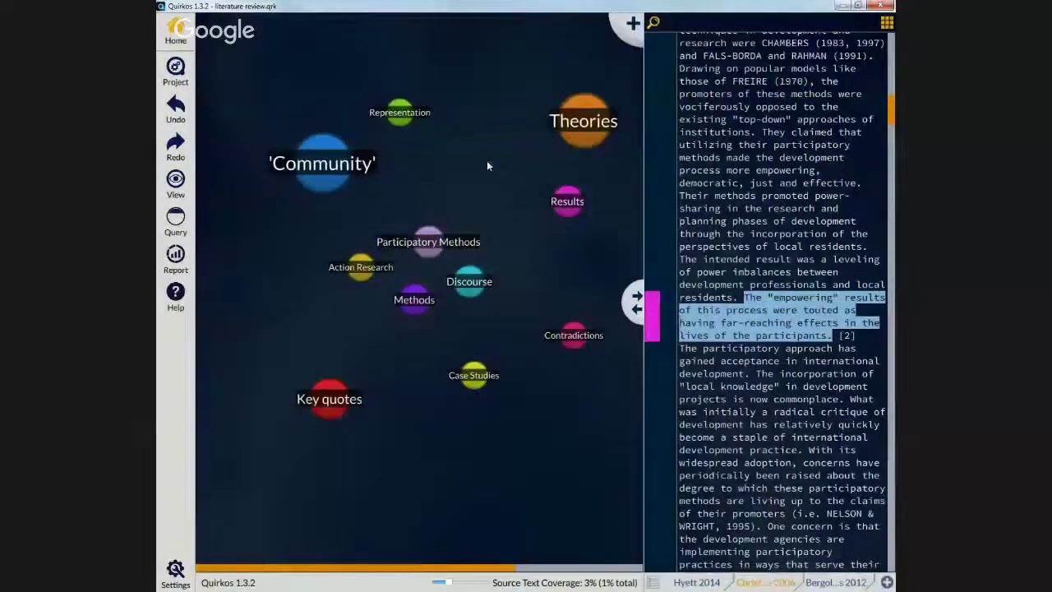
double_click(325, 170)
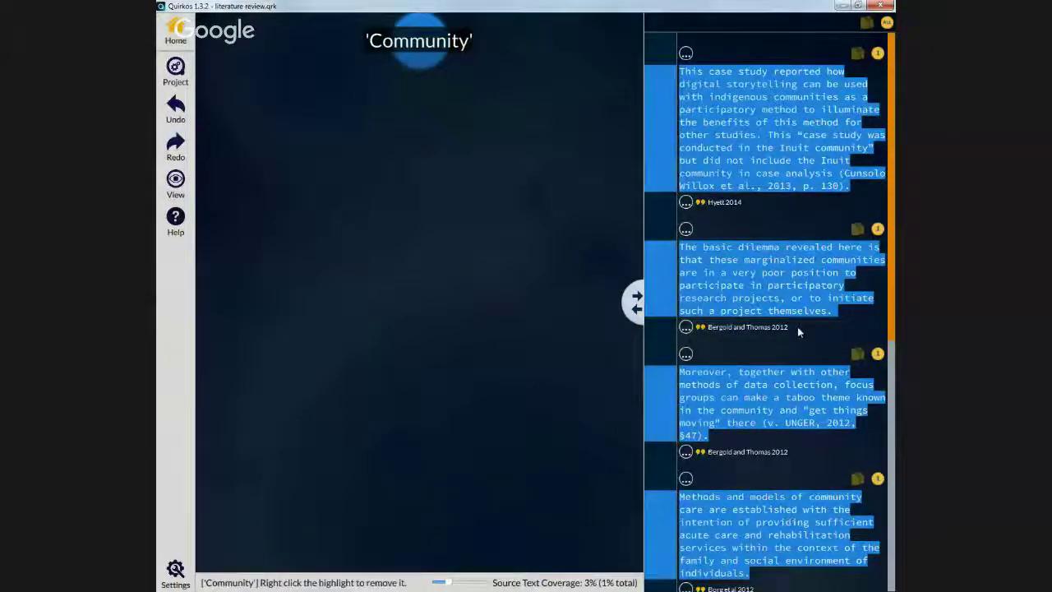
scroll(797, 326, down, 3)
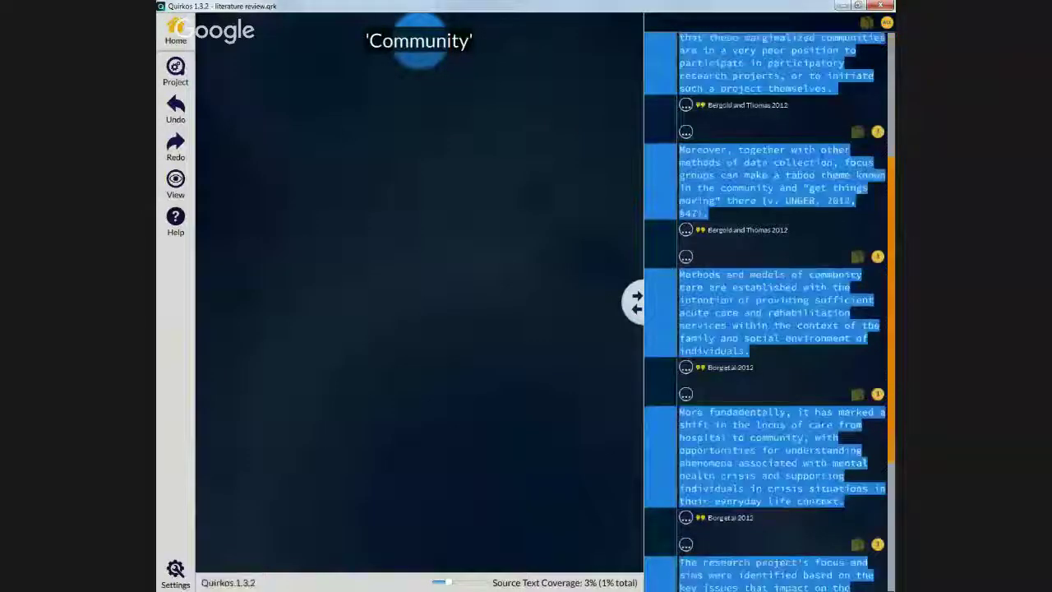
scroll(797, 208, down, 3)
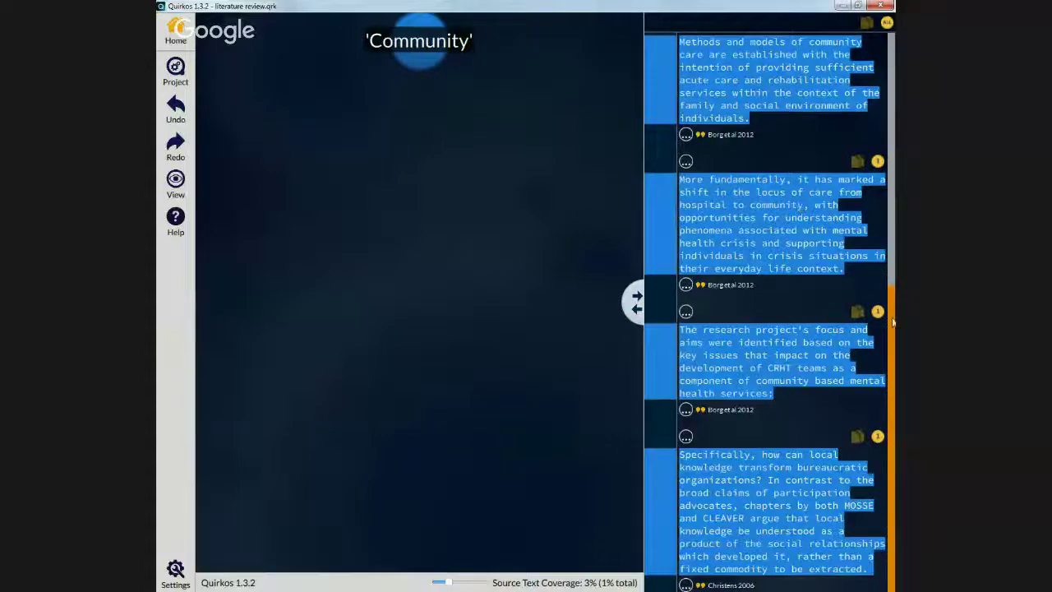
scroll(893, 322, up, 6)
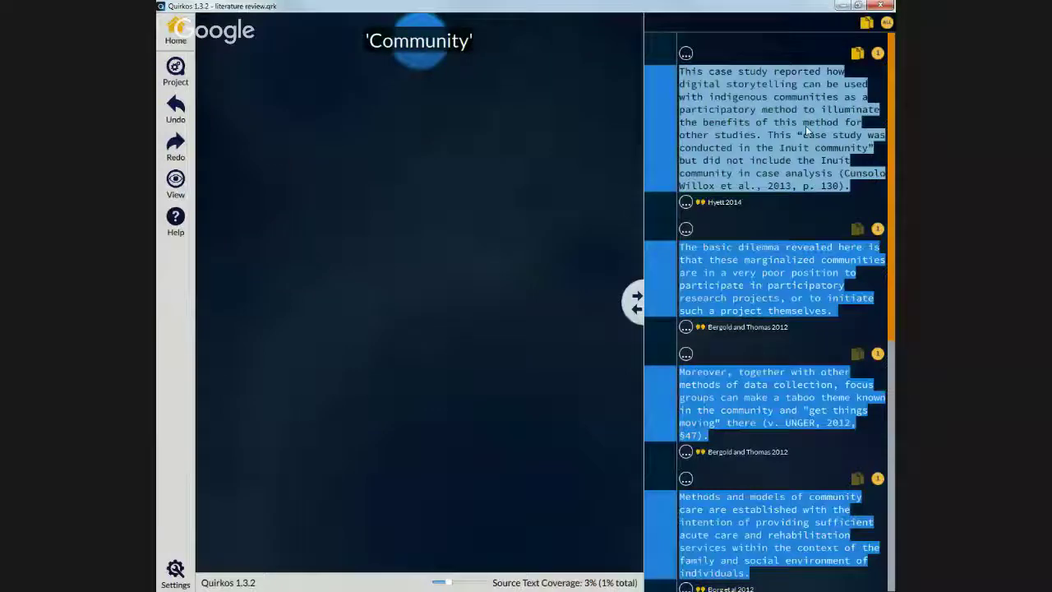
click(181, 37)
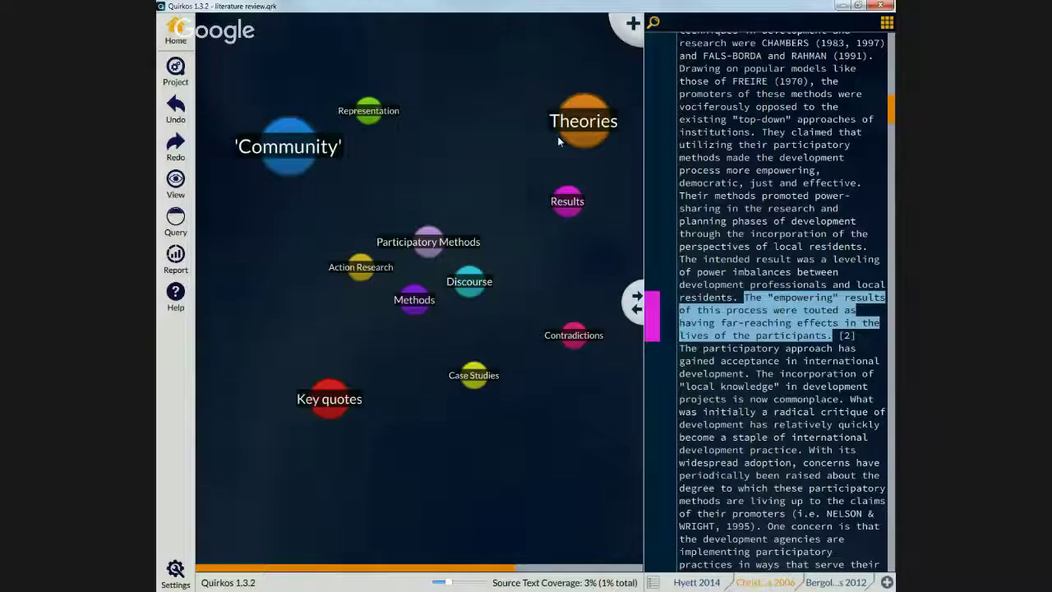
Step: Adjust the Theories, Results and Contradictions bubbles slightly and move Discourse up between 'Community' and Theories
drag(557, 136, 566, 126)
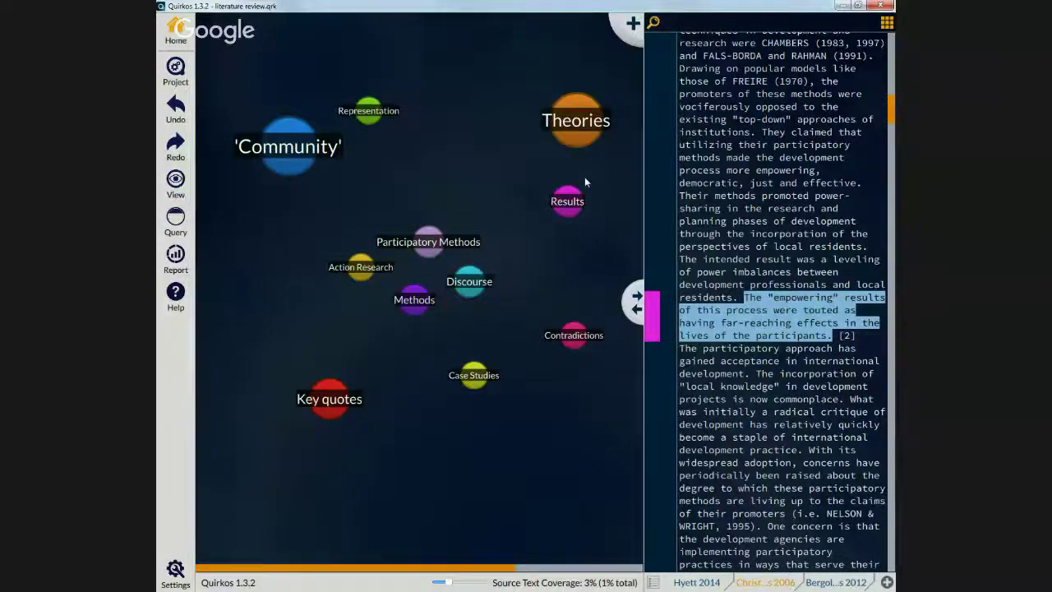
drag(576, 209, 573, 209)
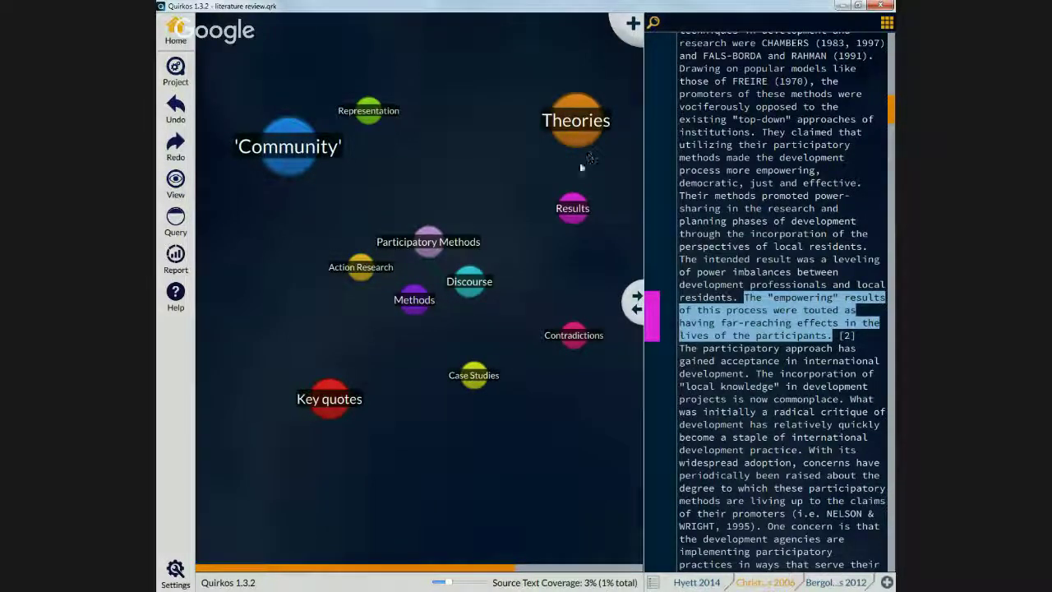
drag(574, 345, 574, 345)
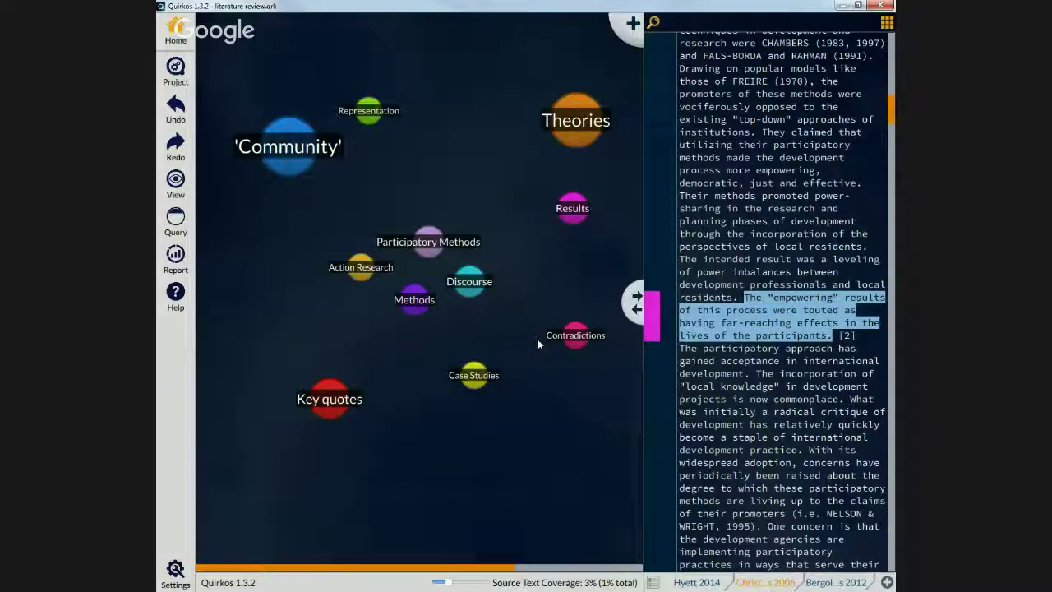
drag(469, 279, 479, 153)
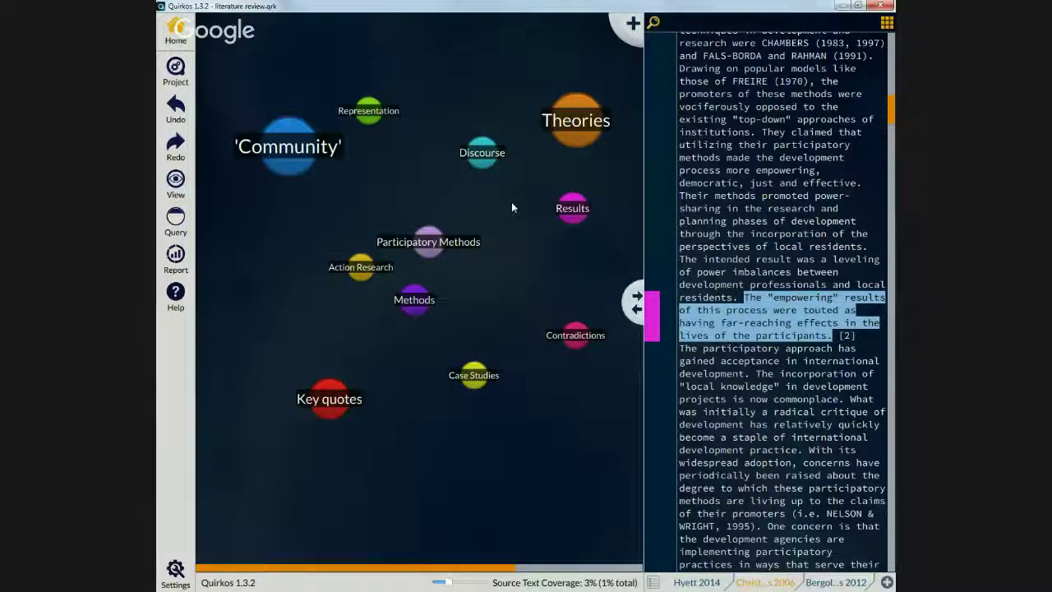
Step: Move the Key quotes bubble farther from Case Studies, review its coded quotes and return to the canvas
click(319, 409)
drag(319, 407, 282, 403)
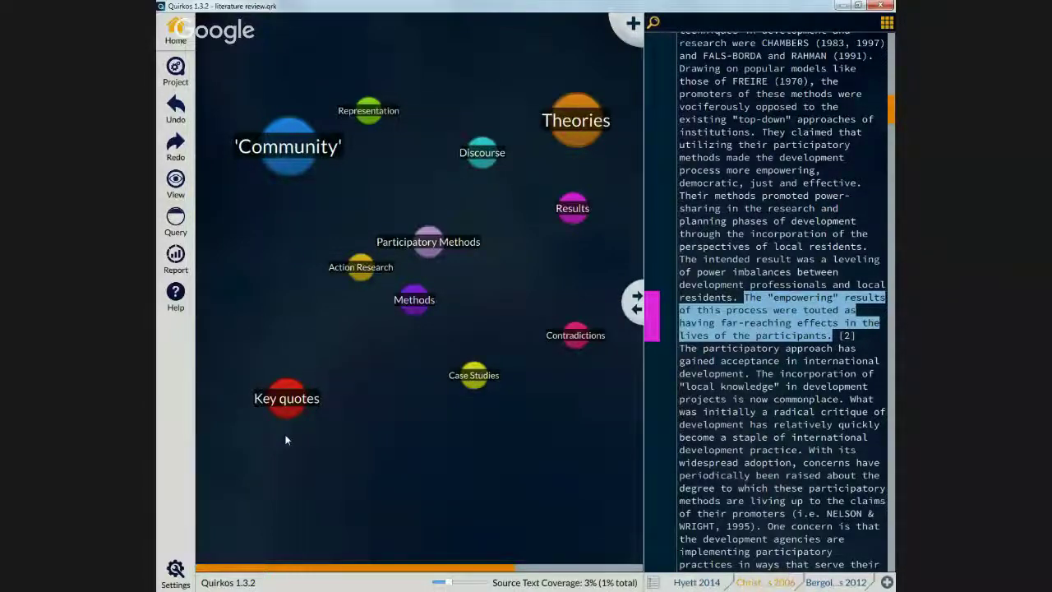
click(646, 109)
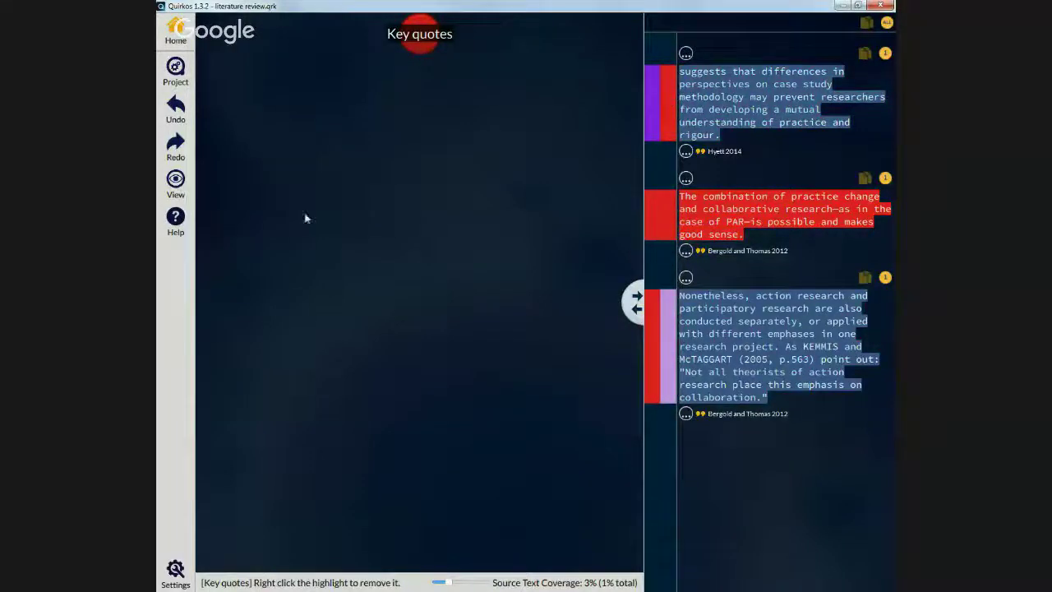
click(177, 37)
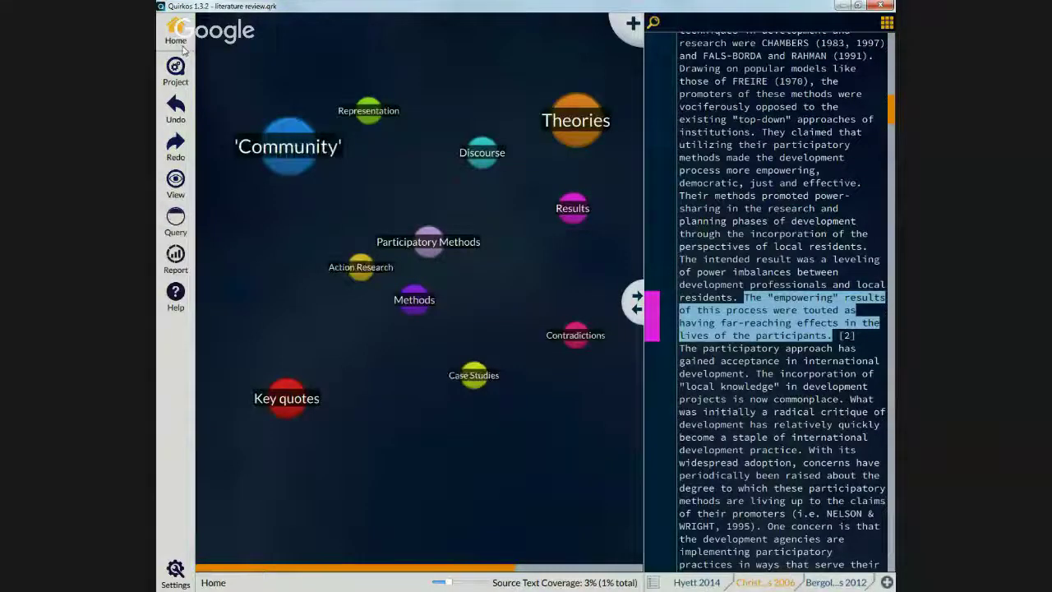
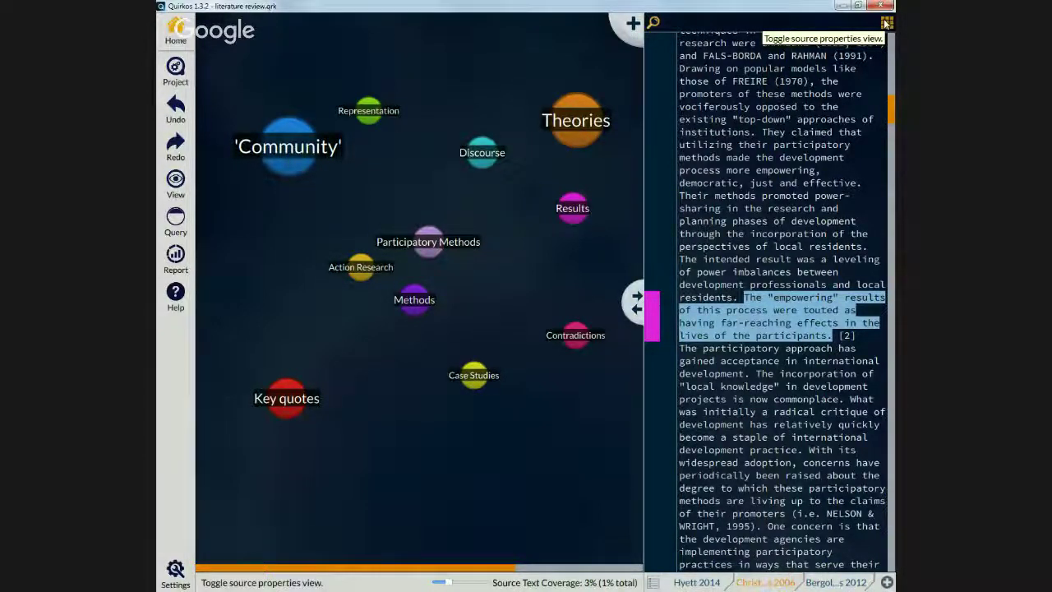
Step: Add a source property 'Book review' with the value 'Yes' to the open 2006 source
click(887, 22)
drag(756, 51, 683, 51)
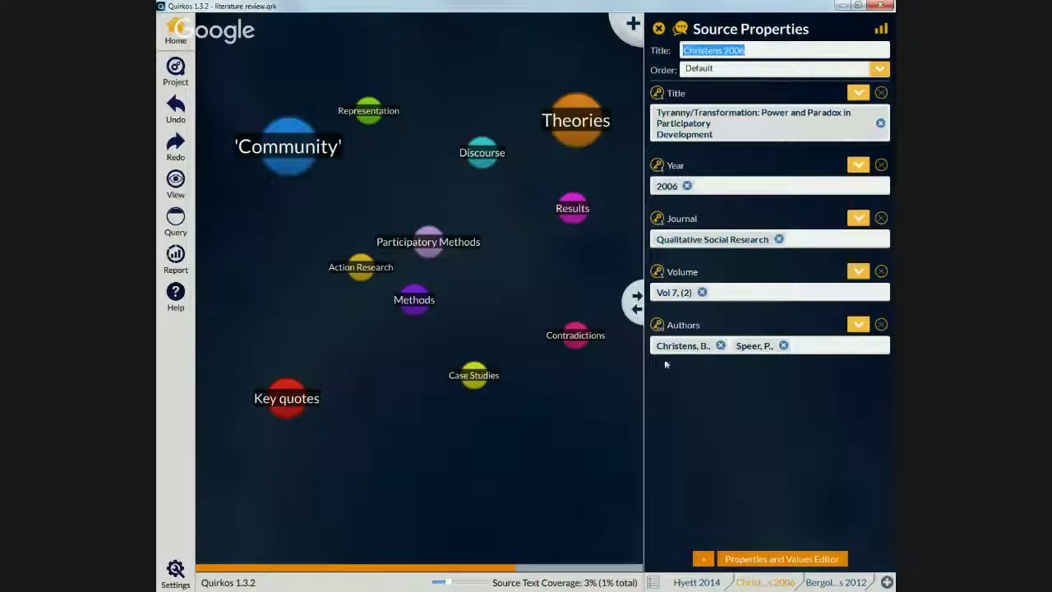
click(703, 559)
text(Book review)
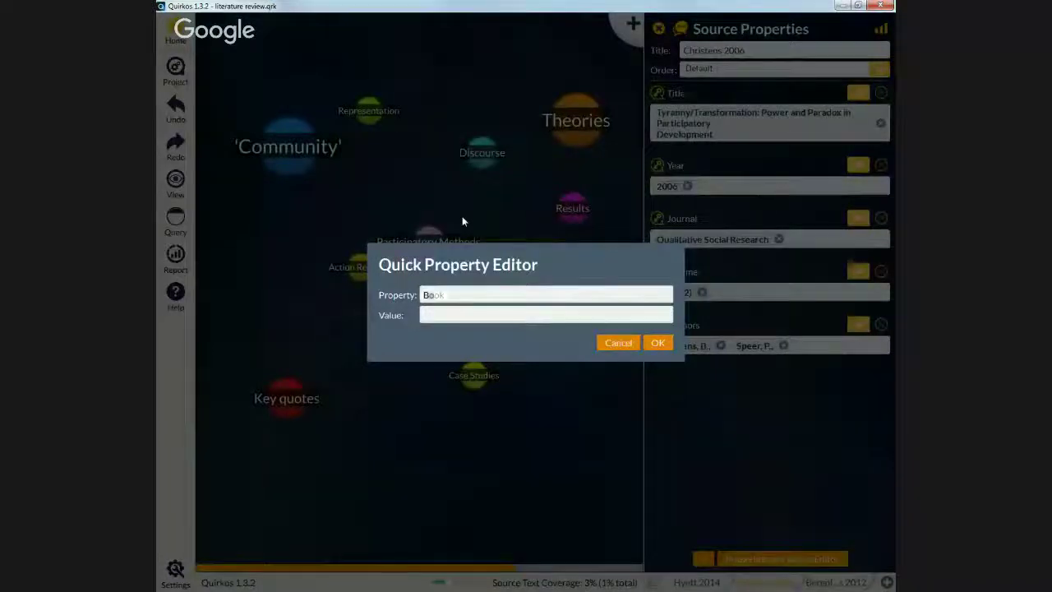
key(Tab)
text(Yes)
click(659, 344)
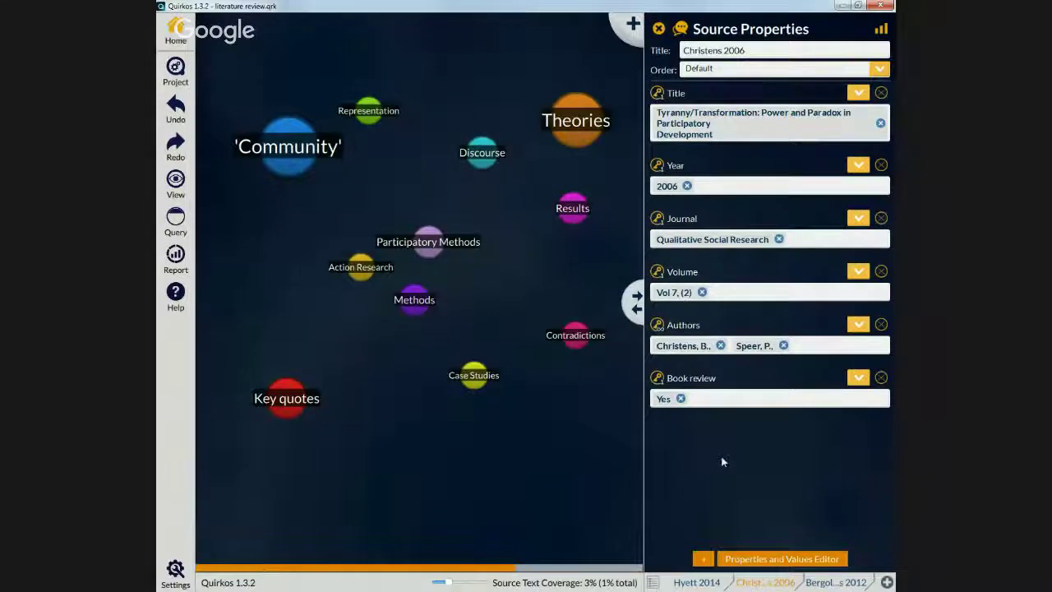
Step: Add a source property 'Type of source' with the value 'Published article'
click(703, 558)
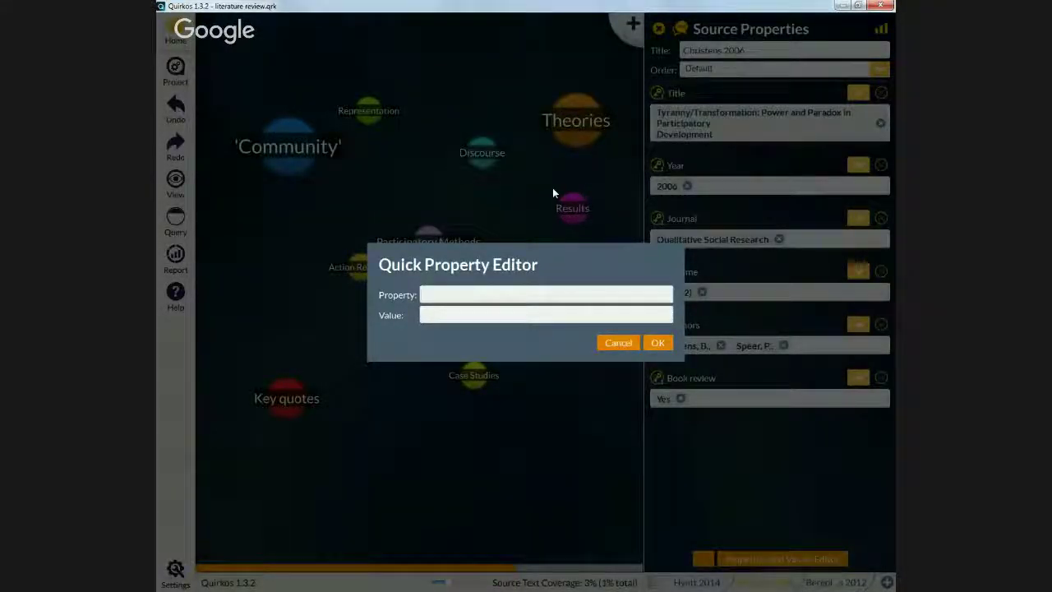
text(Type of source)
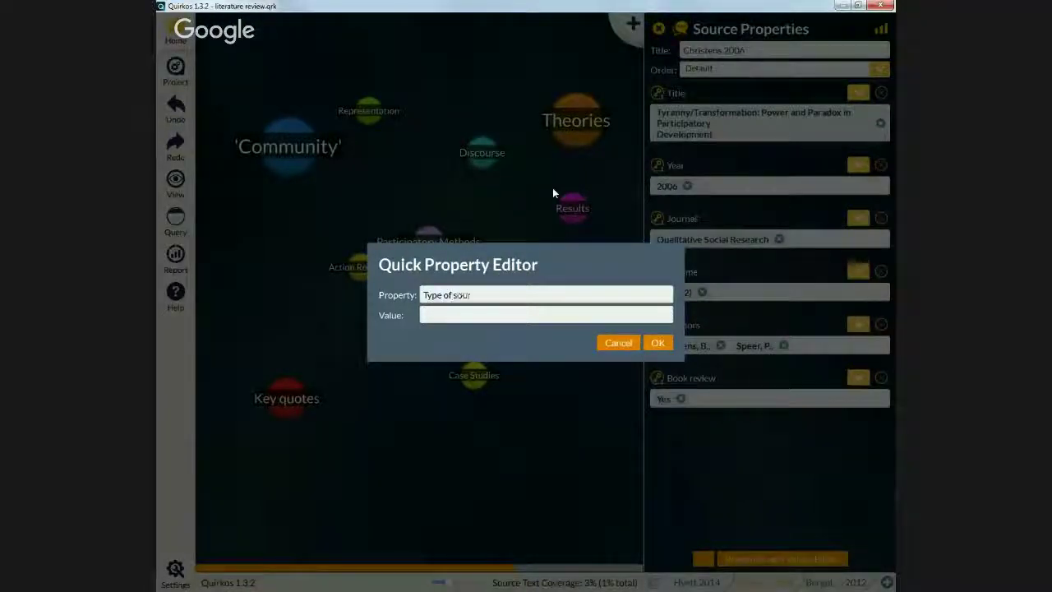
click(513, 314)
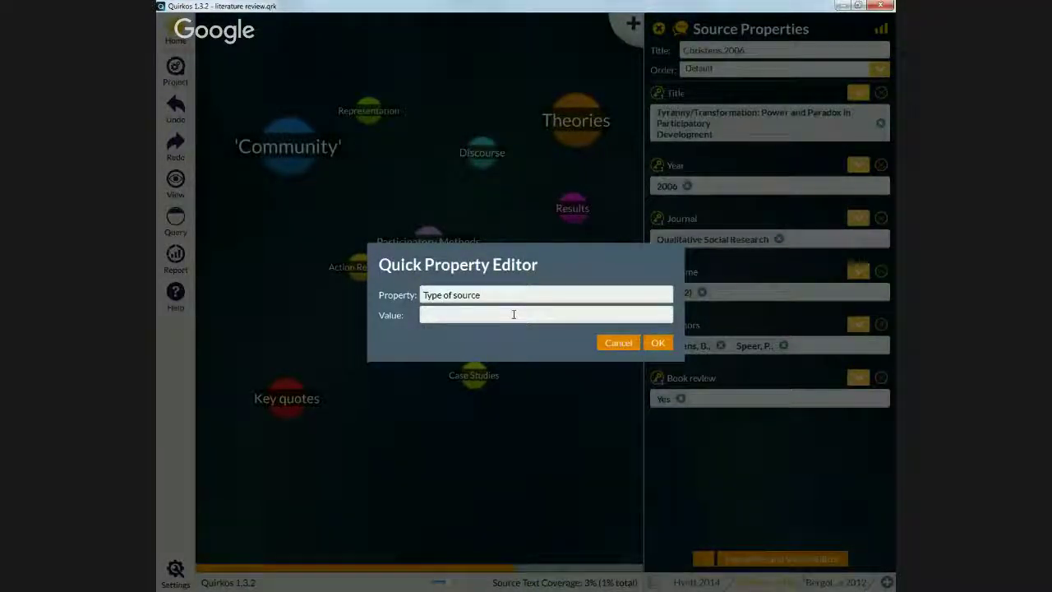
text(Pablished article)
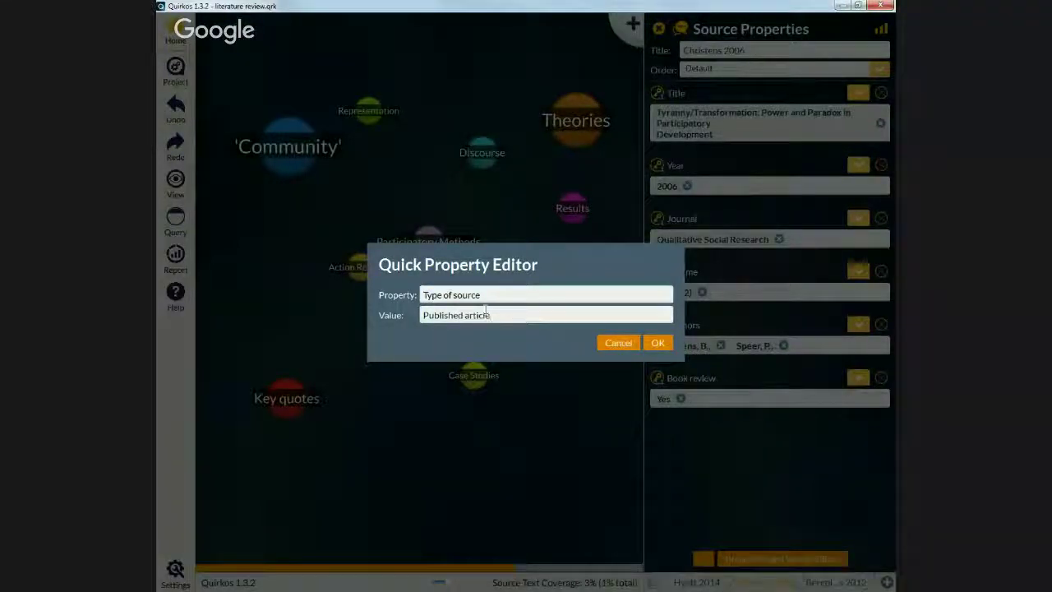
click(658, 343)
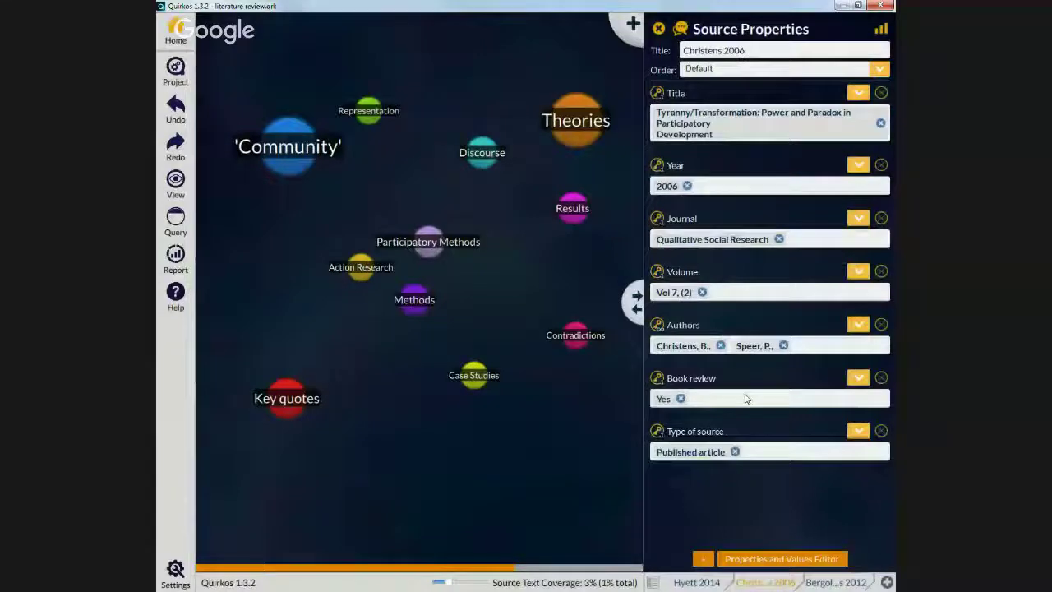
Step: Give the 'Type of source' property the new value 'Grey literature' for this source
click(859, 448)
text(Grey literature)
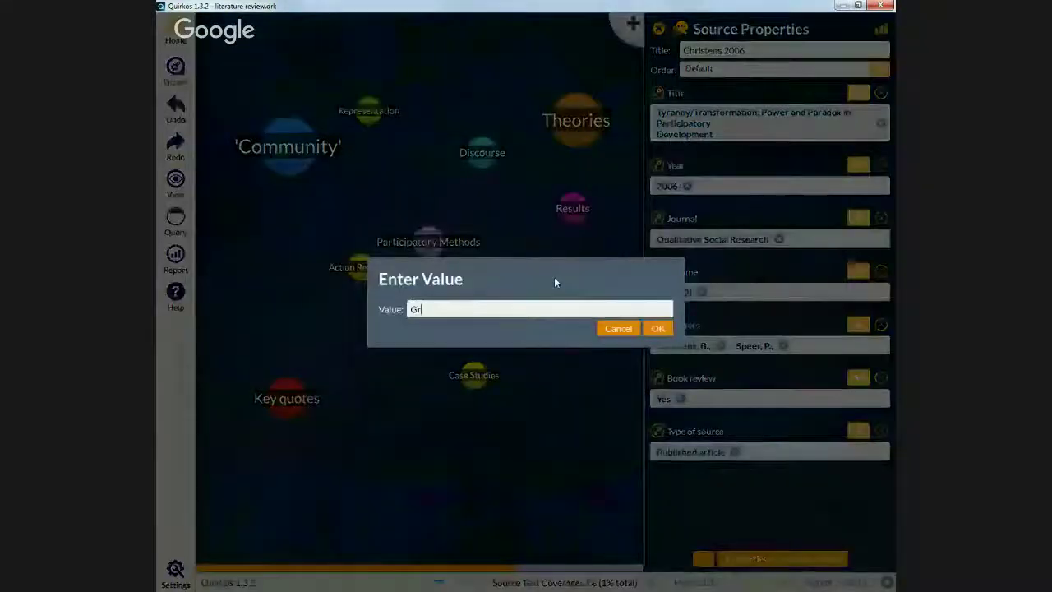
click(658, 329)
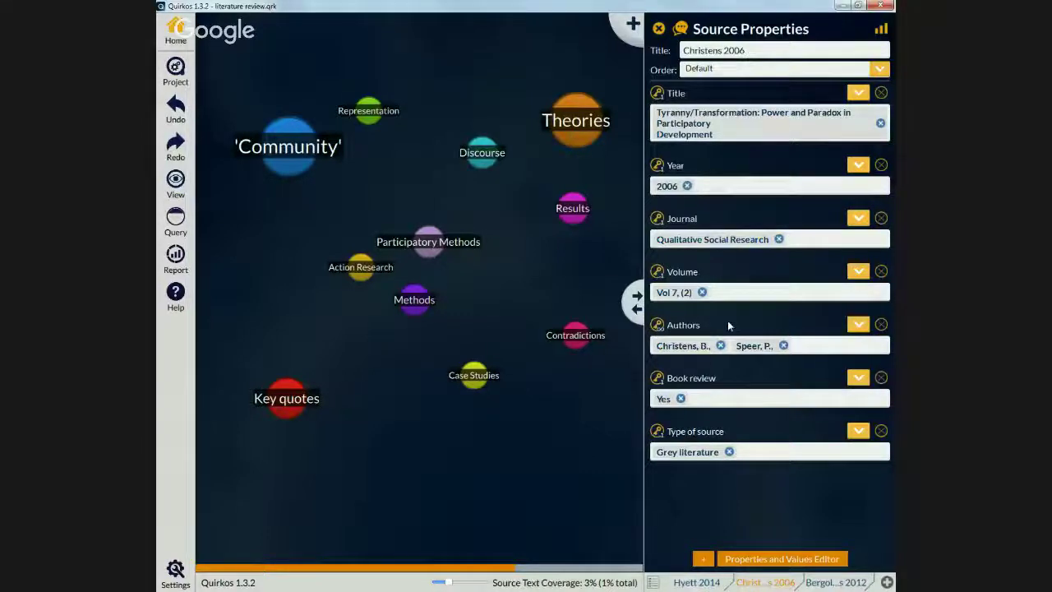
Step: Assign an additional existing author to the source's Authors property and remove that author again
click(857, 326)
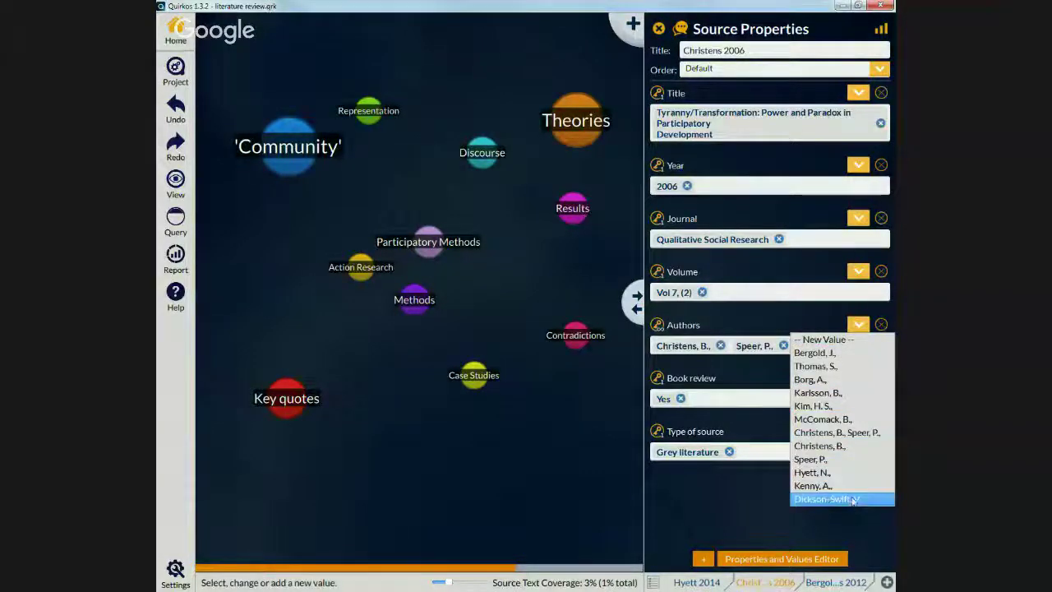
click(839, 357)
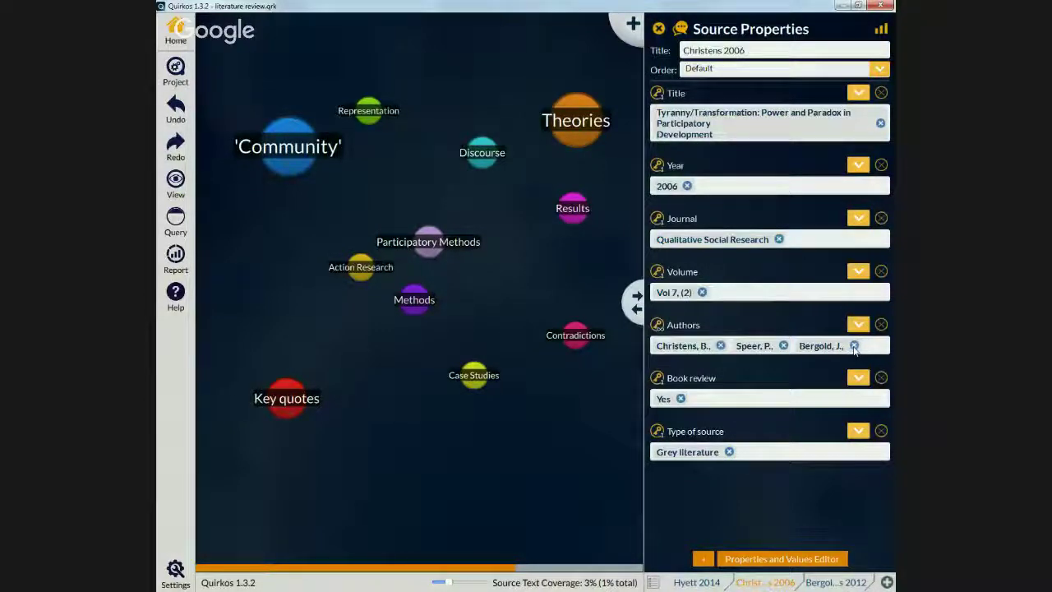
click(854, 346)
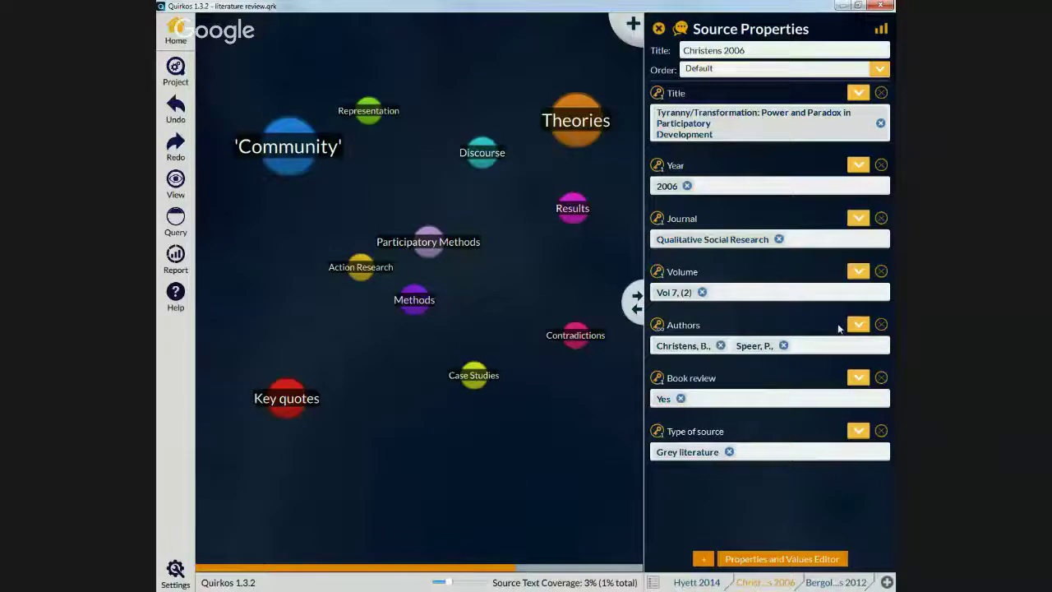
Step: Open a query and run it with the property criterion Year = 2012
click(175, 219)
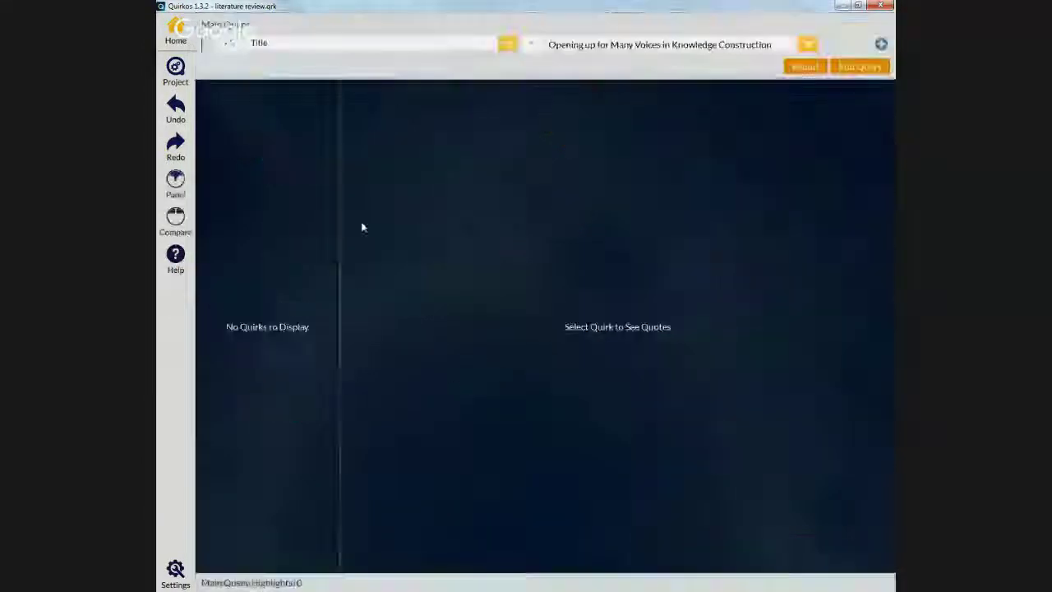
click(235, 43)
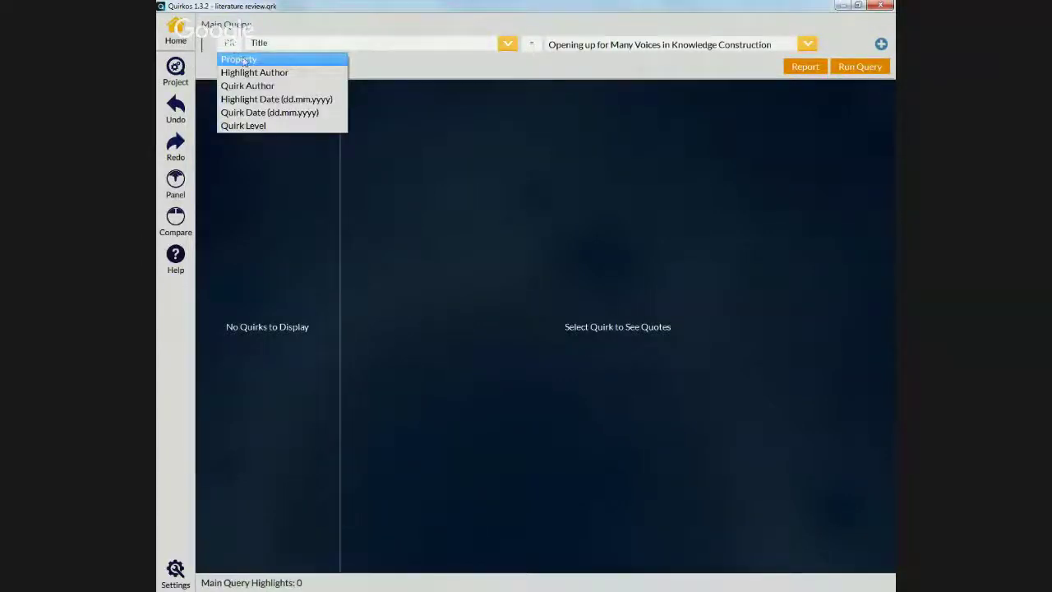
click(263, 61)
click(506, 46)
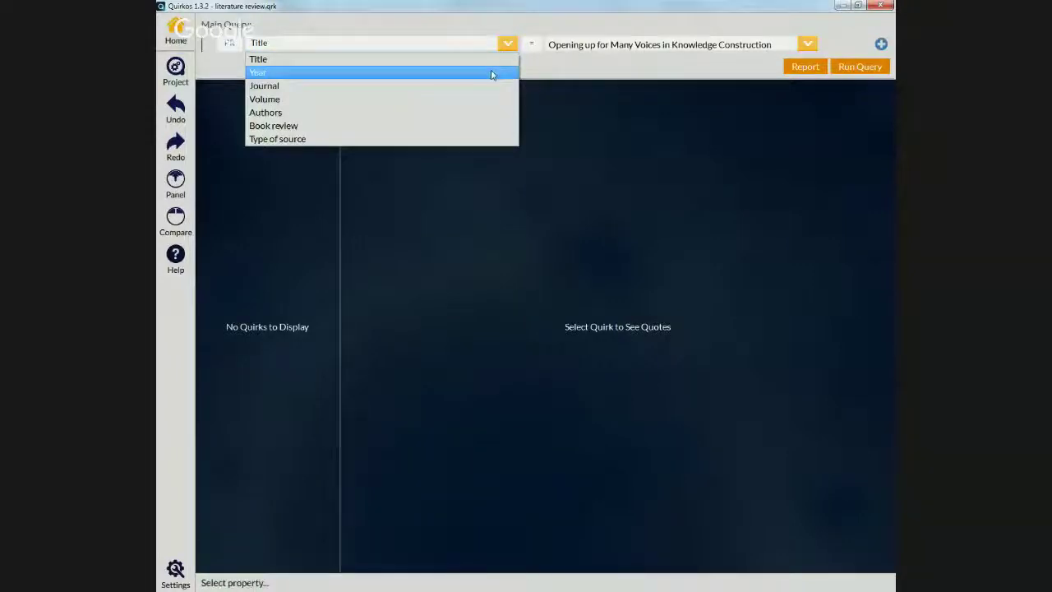
click(492, 73)
click(860, 67)
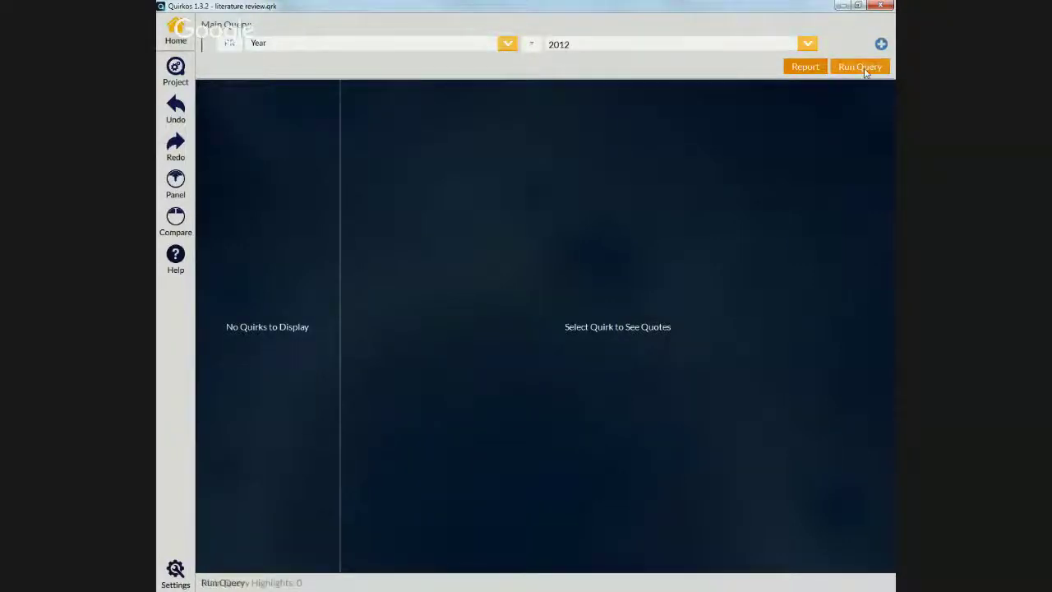
Step: Change the Year criterion's operator to less than 2012 and run the query again
click(532, 45)
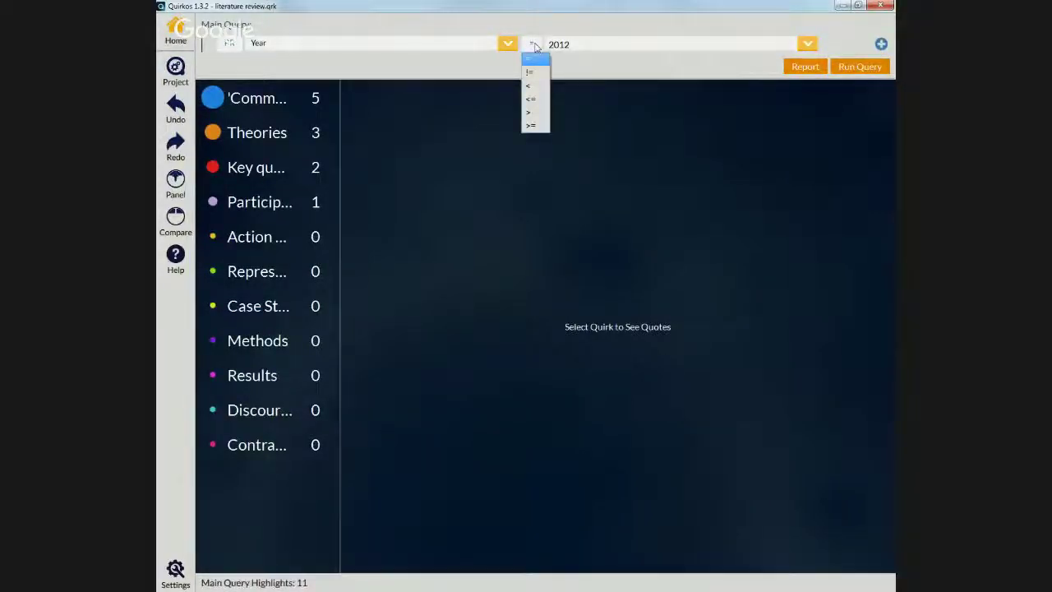
click(545, 86)
click(859, 67)
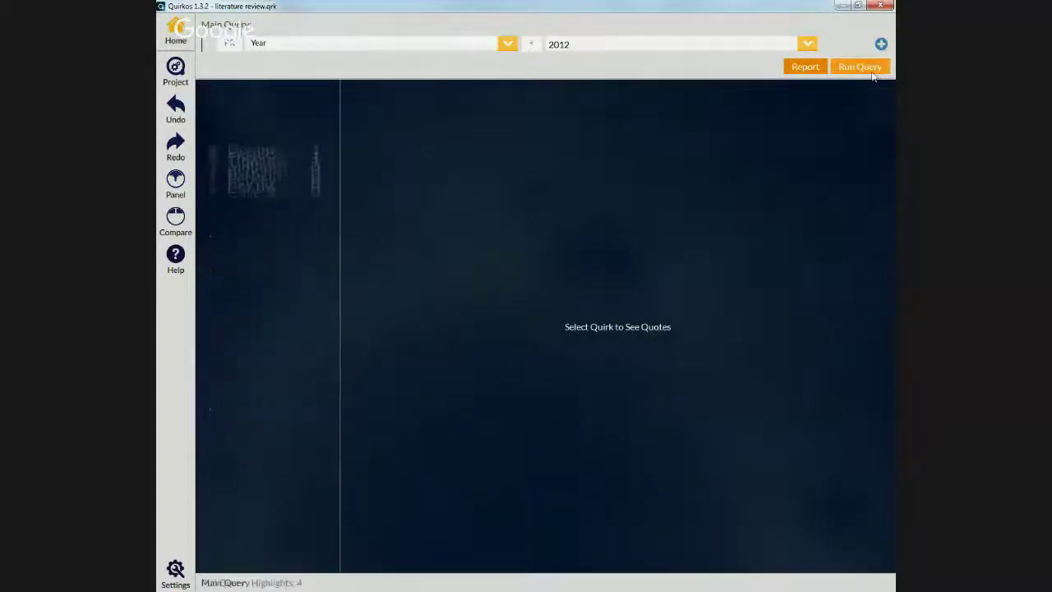
Step: Add a second query criterion on the Year property, choose its operator and year, and run the combined query
click(881, 43)
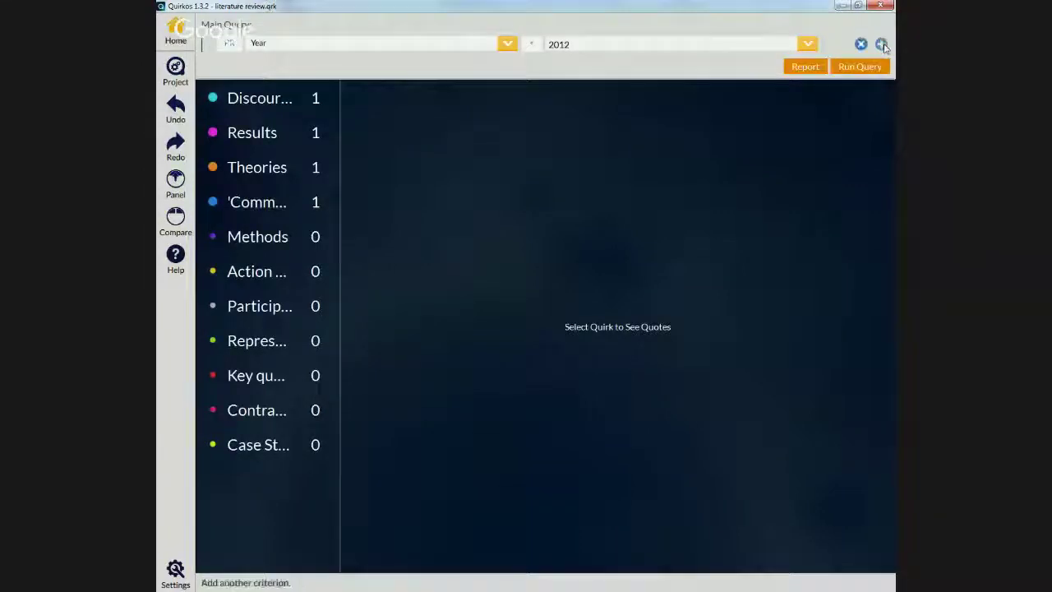
click(531, 62)
click(541, 130)
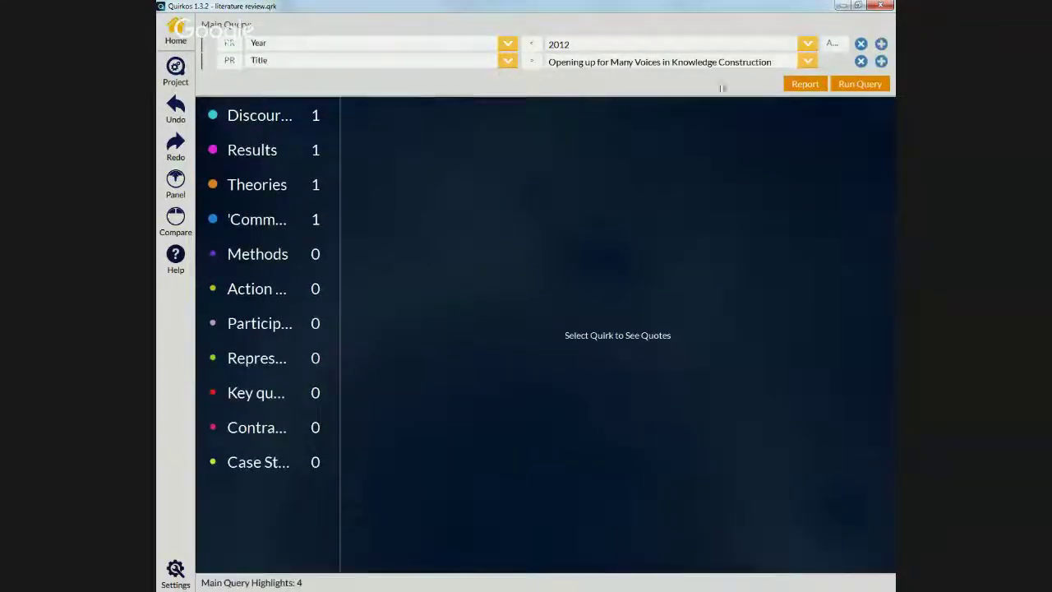
click(809, 62)
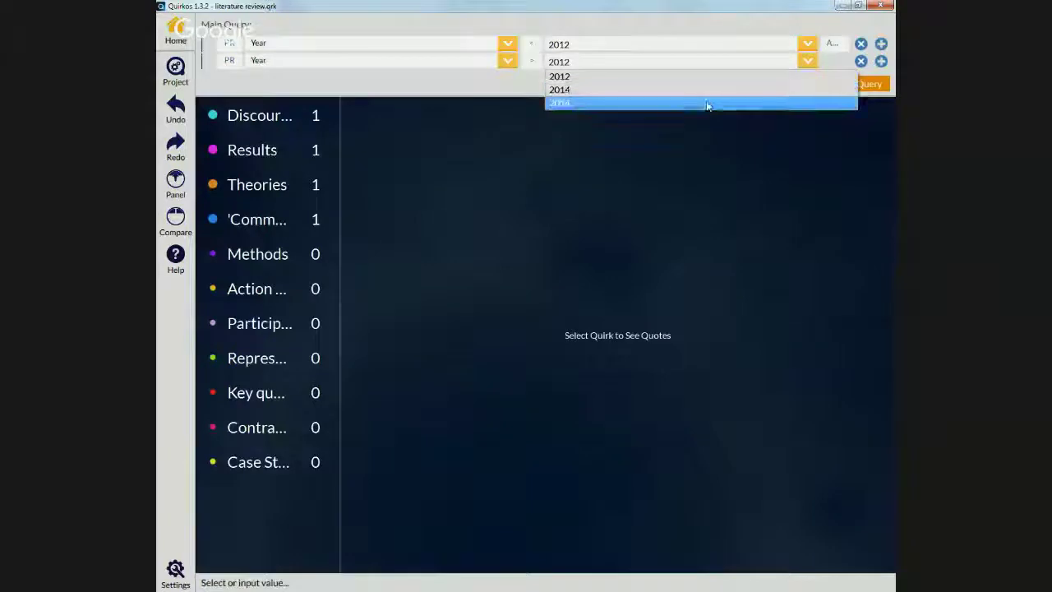
click(707, 103)
click(860, 84)
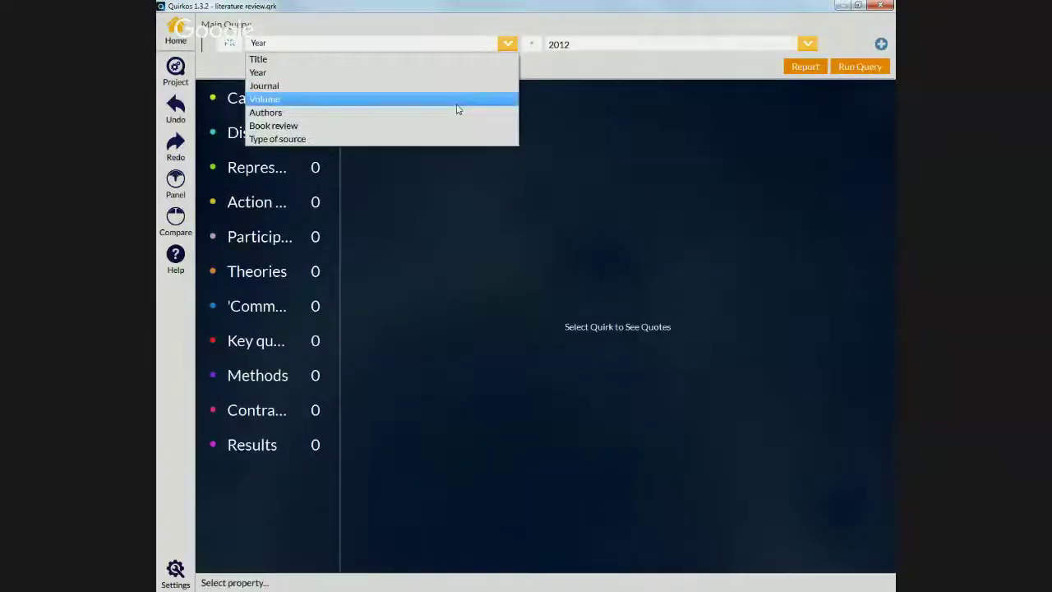
Step: Query the Authors property for the lead author of the 2012 article and display the quotes coded to Key quotes
click(460, 111)
click(854, 68)
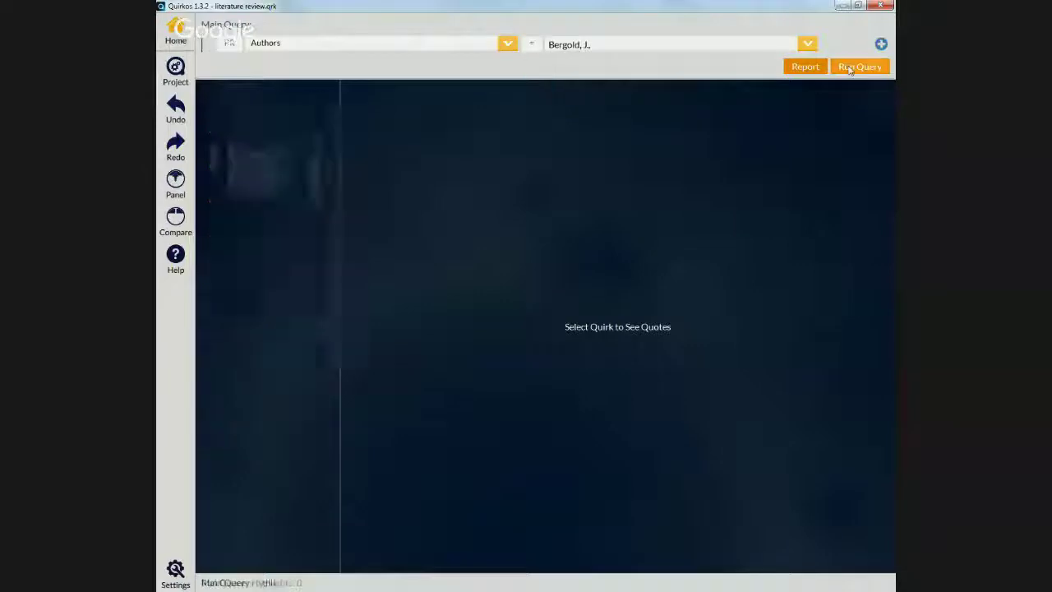
click(258, 99)
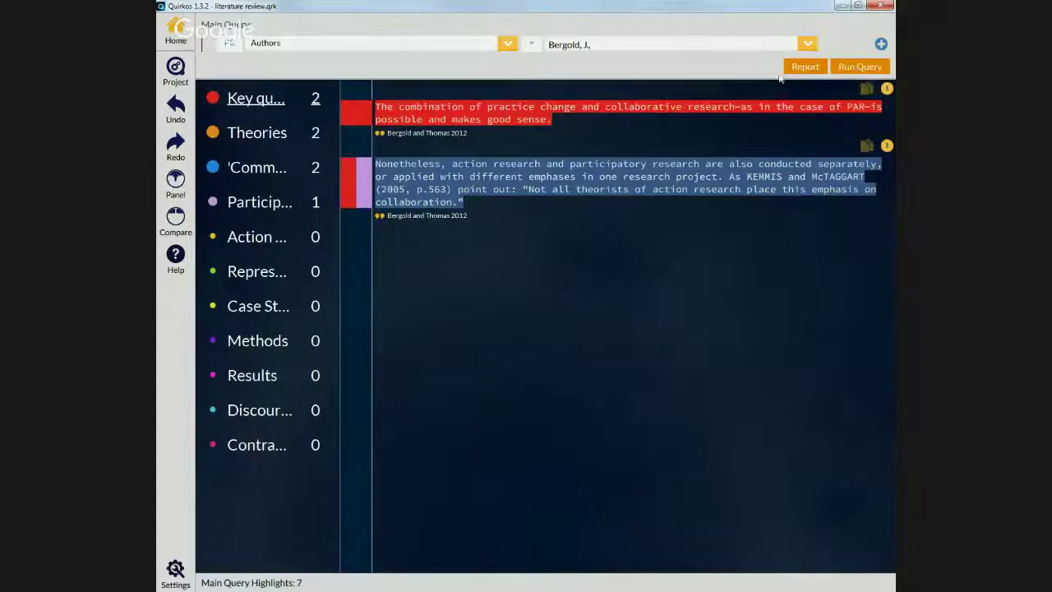
Step: Add a second Authors criterion to the query and set it to the 2012 article's co-author
click(881, 44)
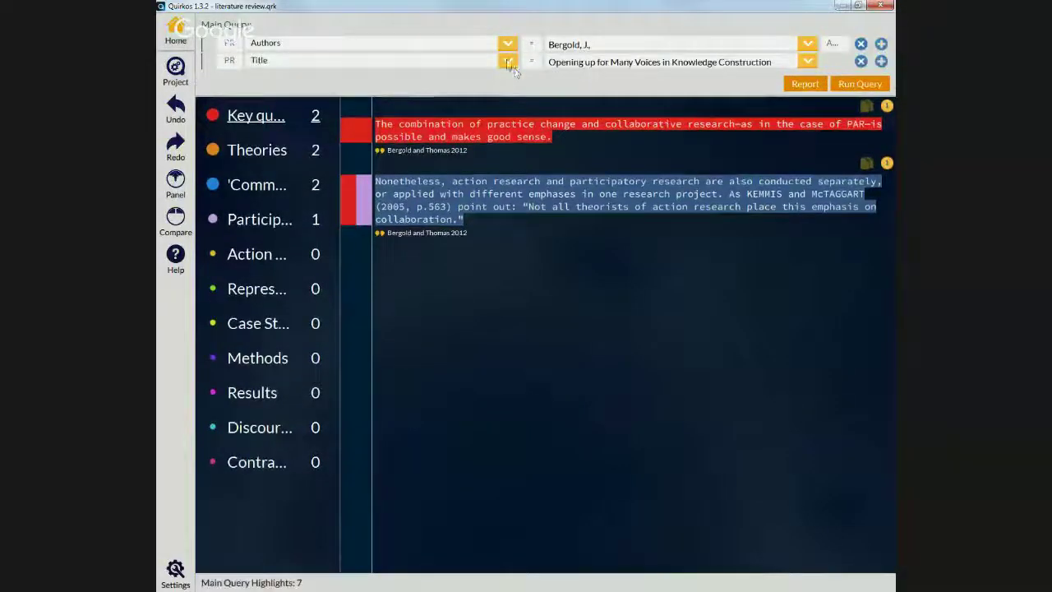
click(509, 63)
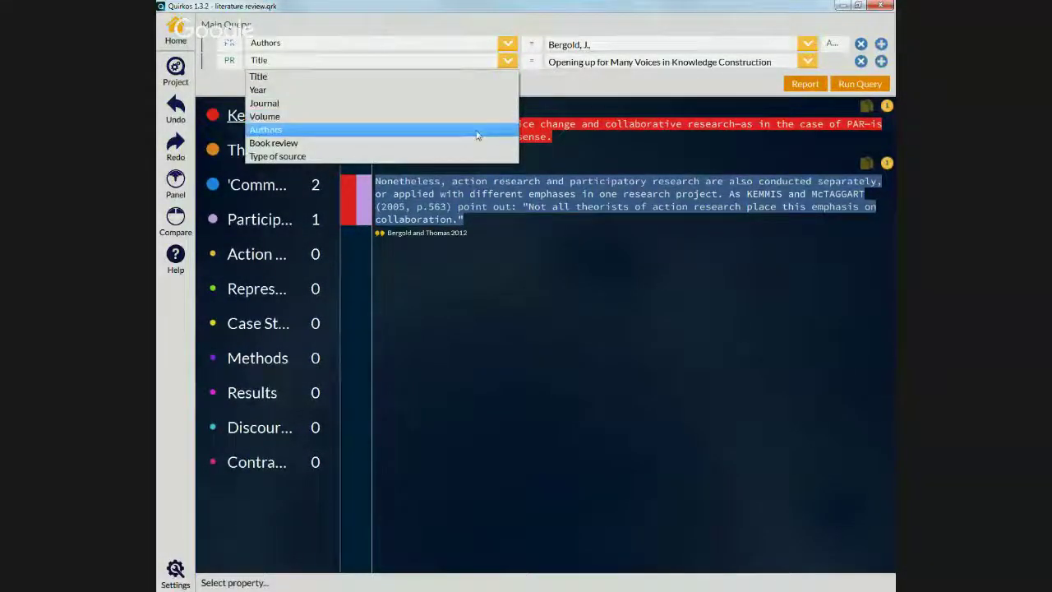
click(477, 135)
click(808, 62)
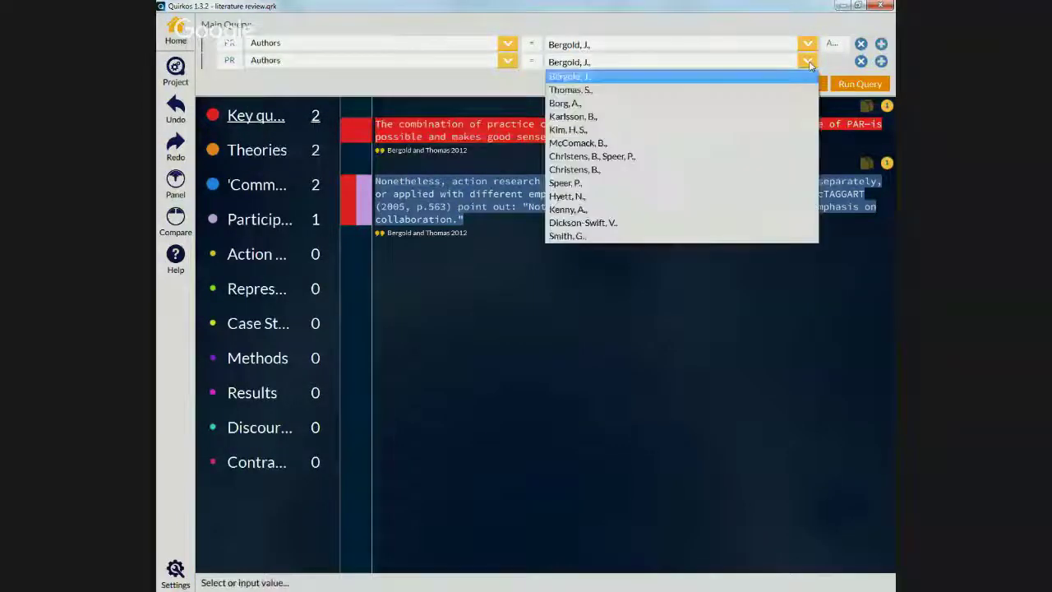
click(670, 90)
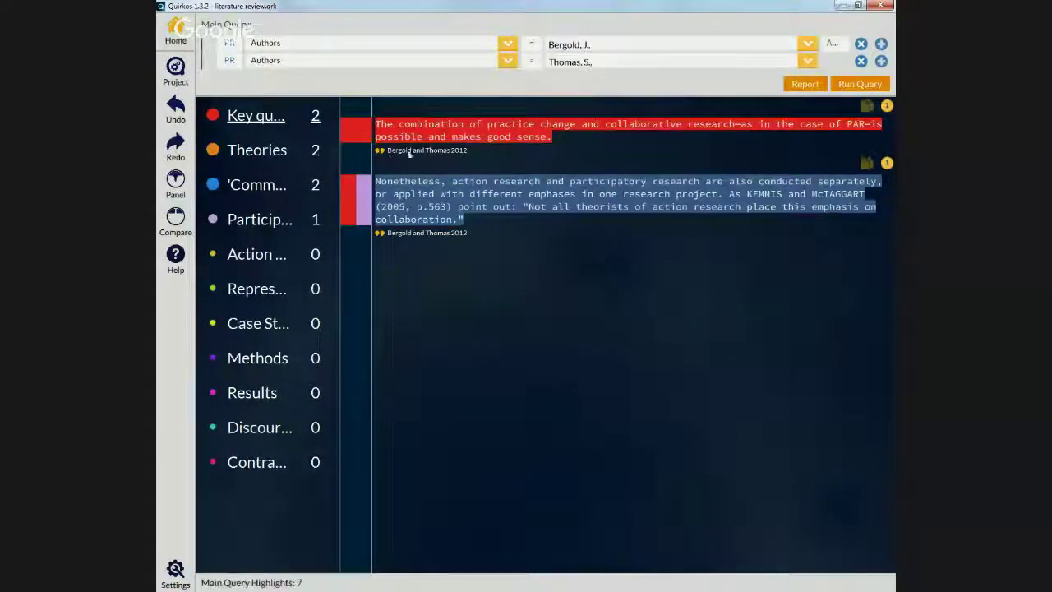
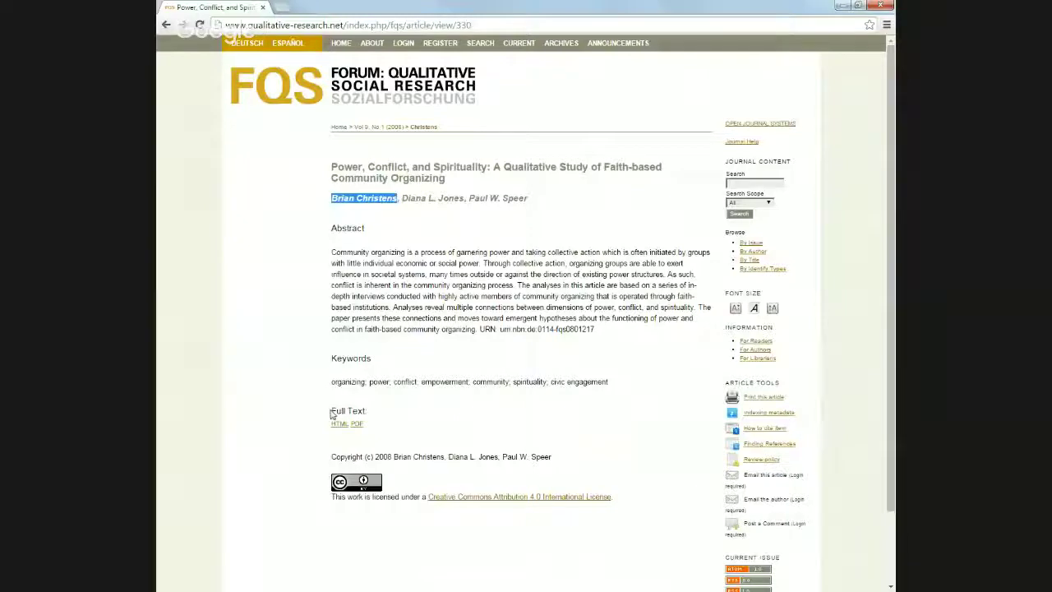
Step: In the web browser, open the article's HTML full text, try selecting the whole text, and return to the abstract page
drag(331, 410, 376, 410)
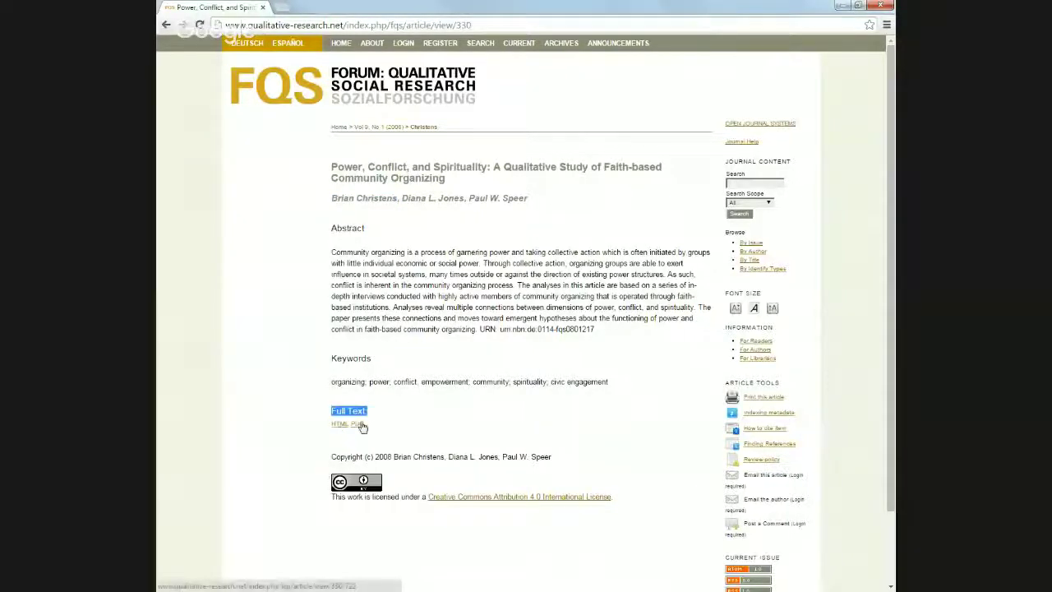
click(345, 426)
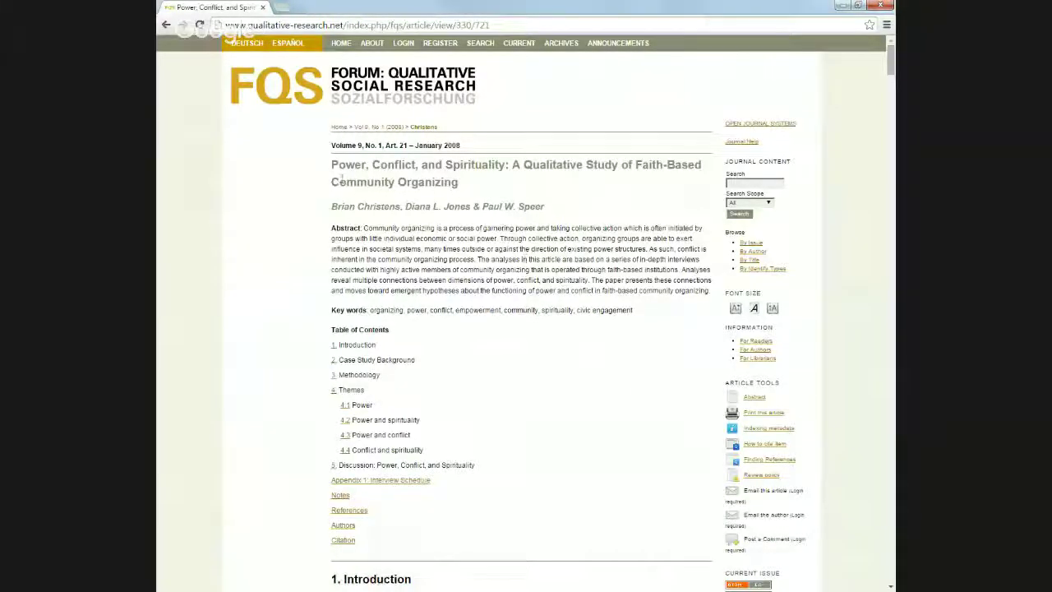
drag(331, 164, 742, 377)
scroll(581, 542, down, 10)
scroll(582, 542, down, 3)
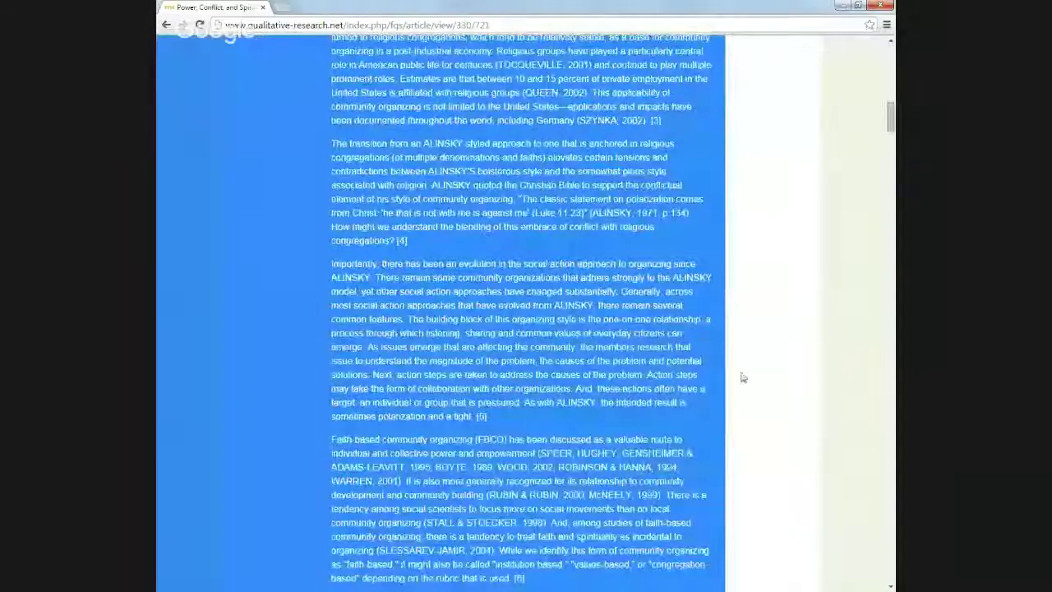
scroll(742, 377, up, 15)
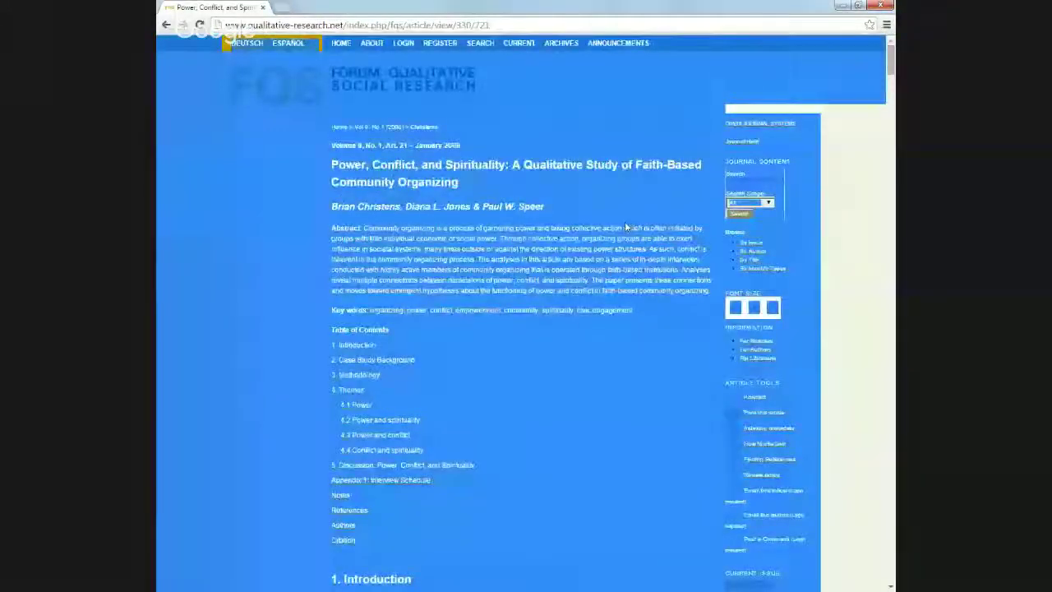
click(620, 248)
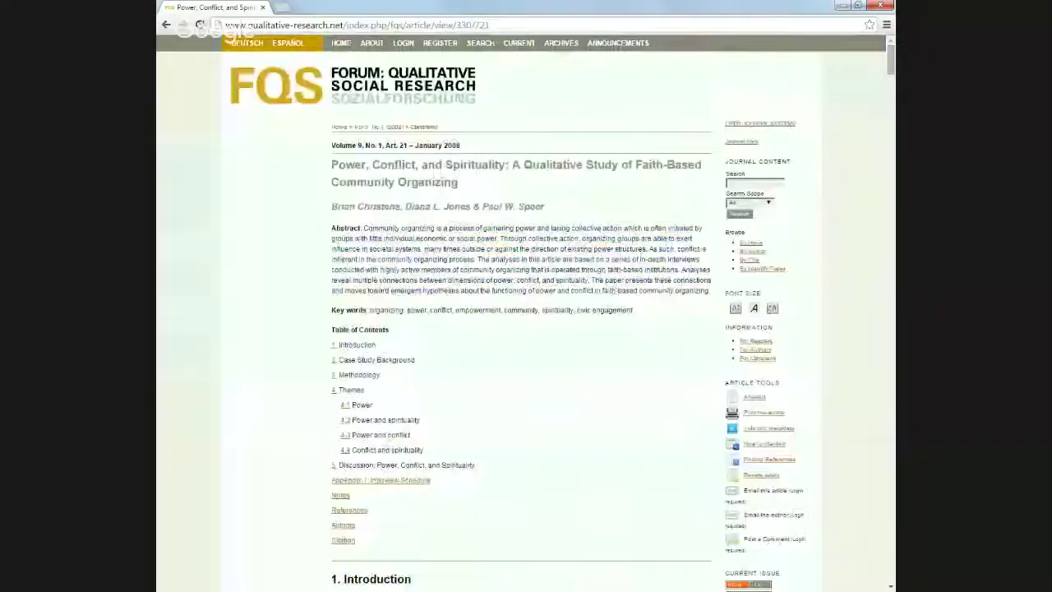
click(165, 27)
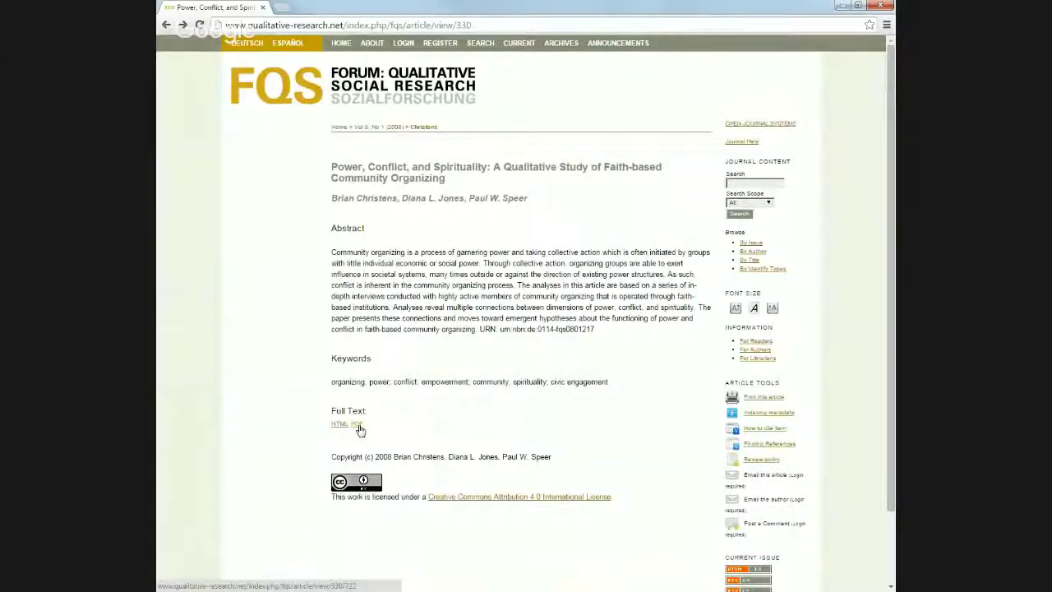
Step: Download the article's PDF, switch to Quirkos, and choose 330-929-1-PB.pdf from Downloads as the source file to import
click(357, 424)
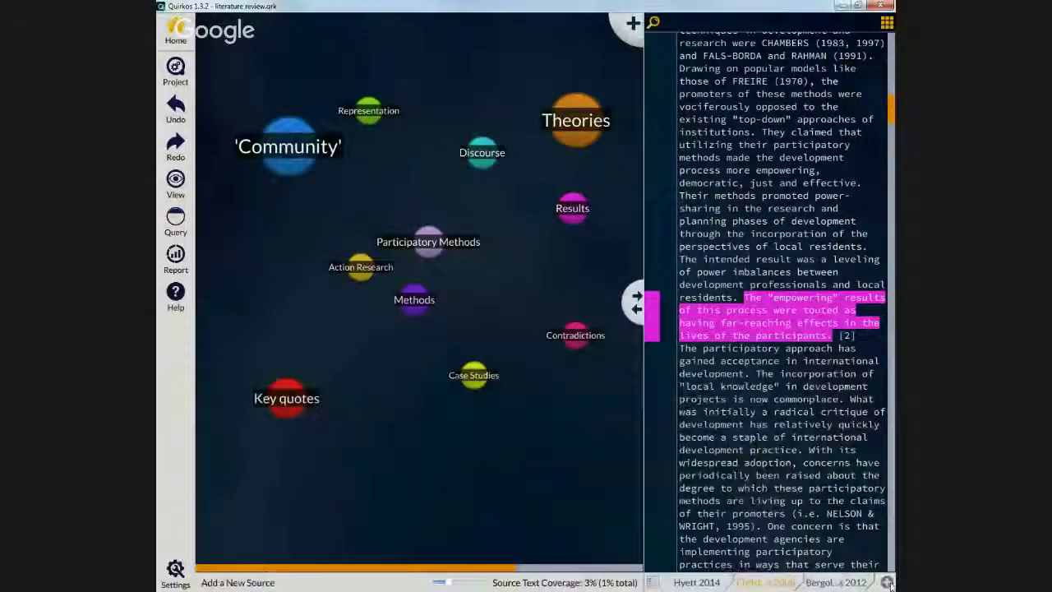
click(889, 582)
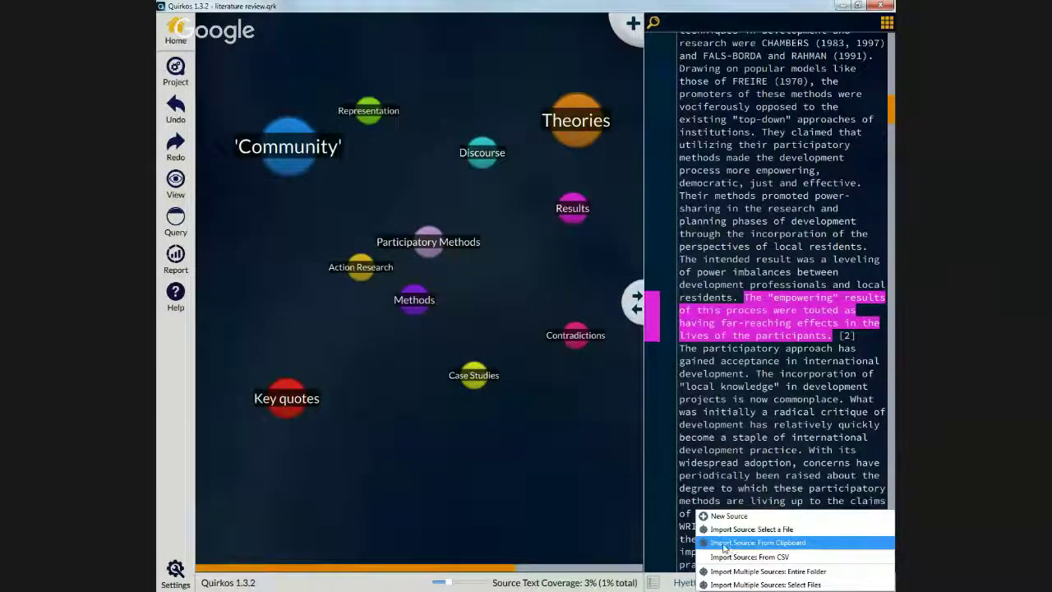
click(790, 533)
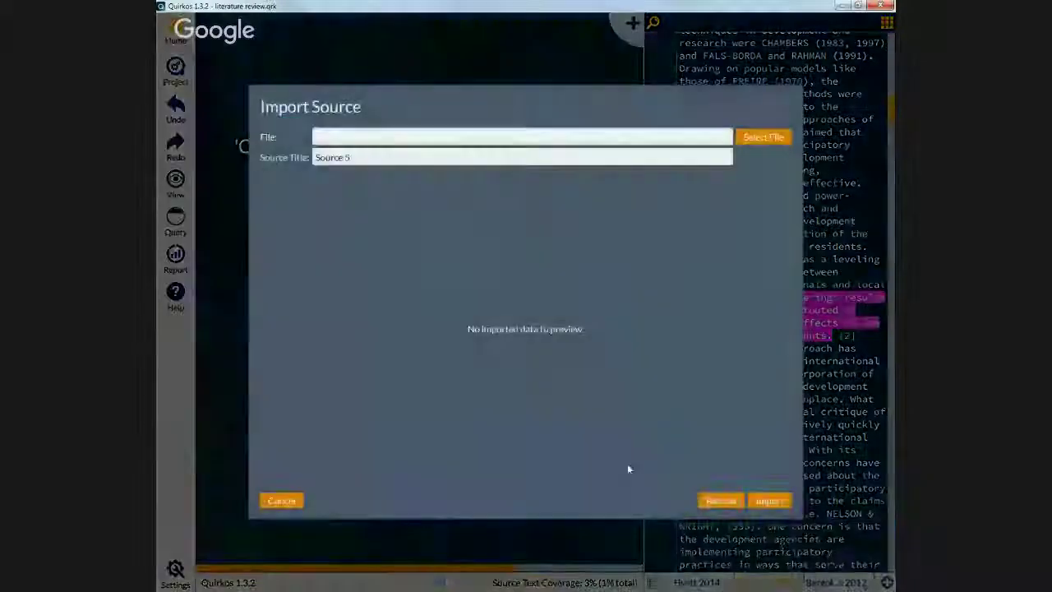
click(763, 137)
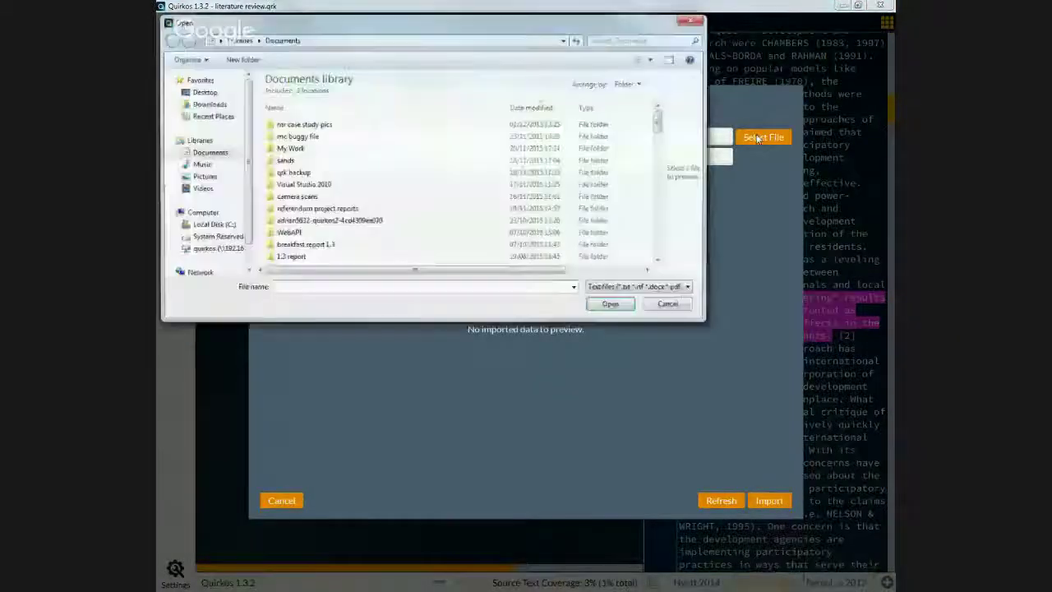
click(206, 104)
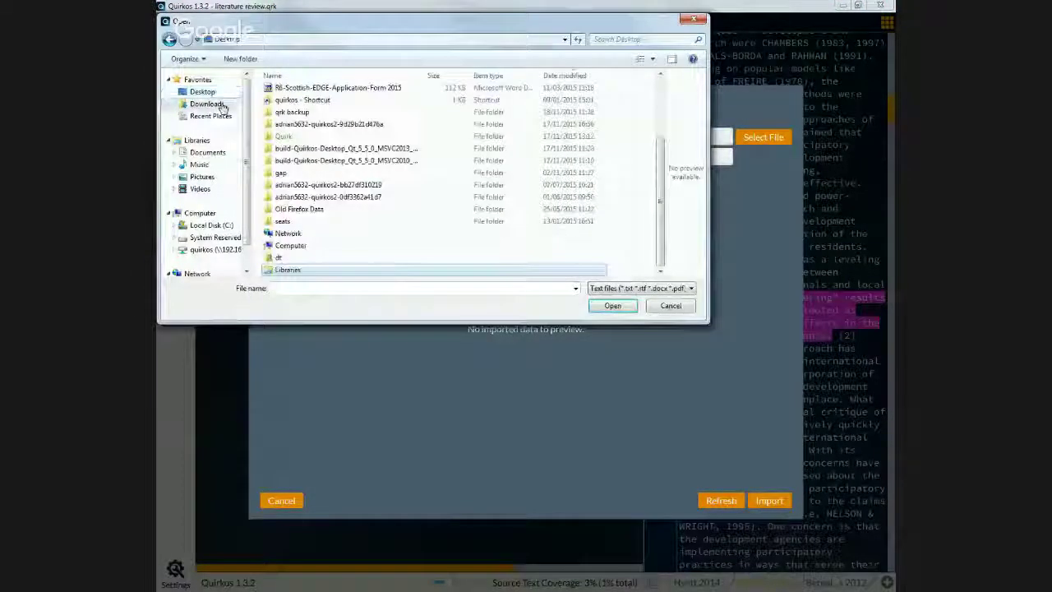
click(358, 207)
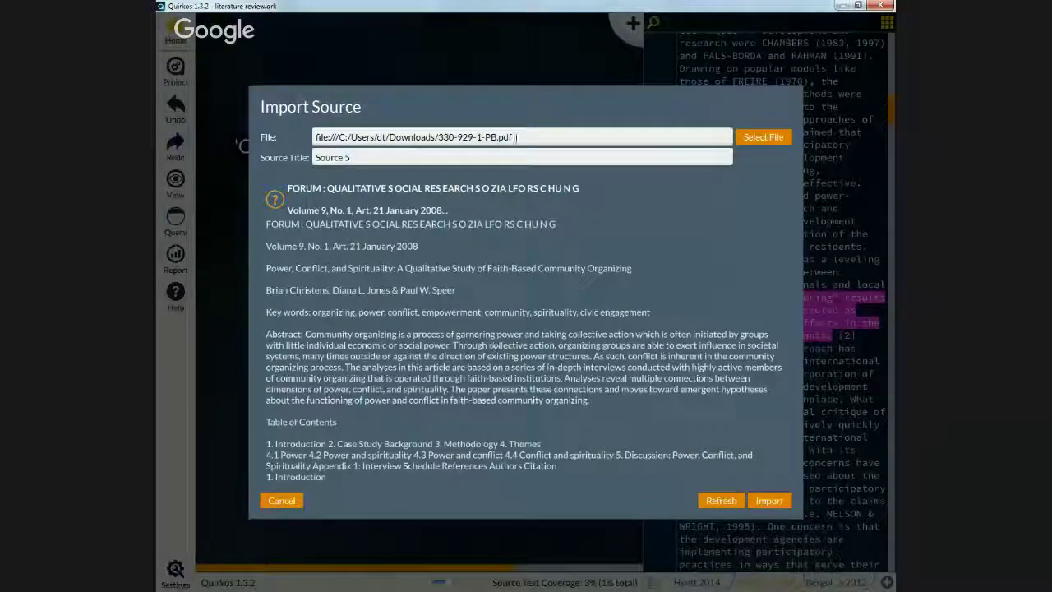
Step: Title the source with the first author's surname followed by 'et al. 2008', import it, and look through the imported text
drag(483, 157, 253, 165)
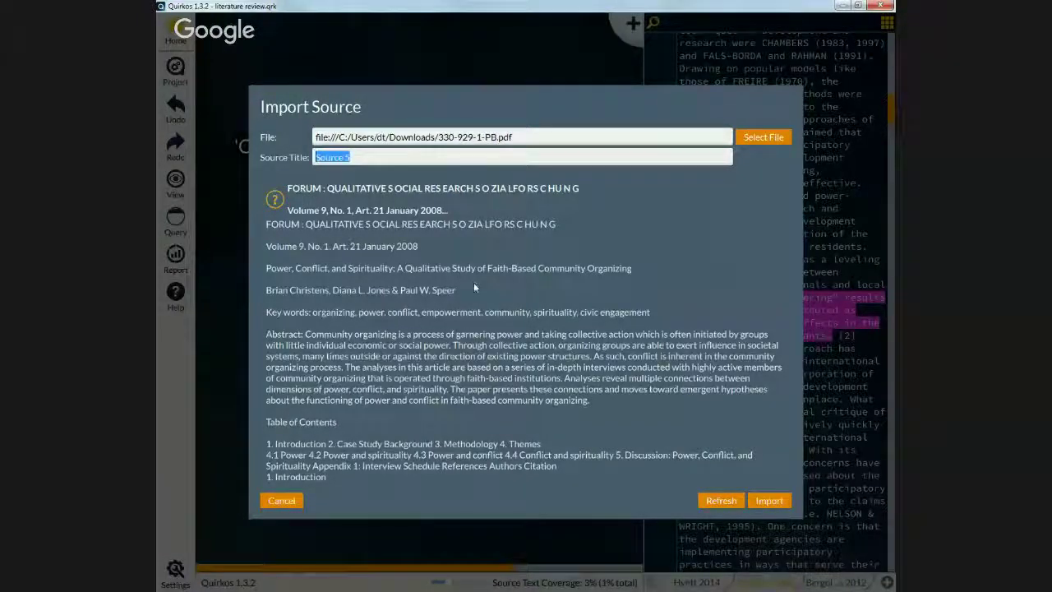
text(Chirstens et al. 2)
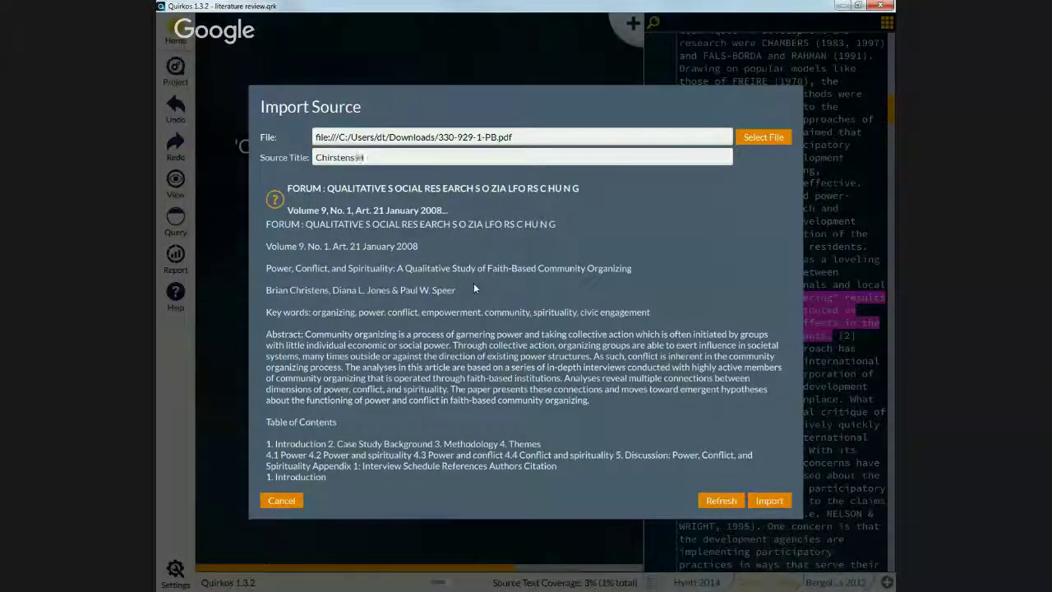
text(008)
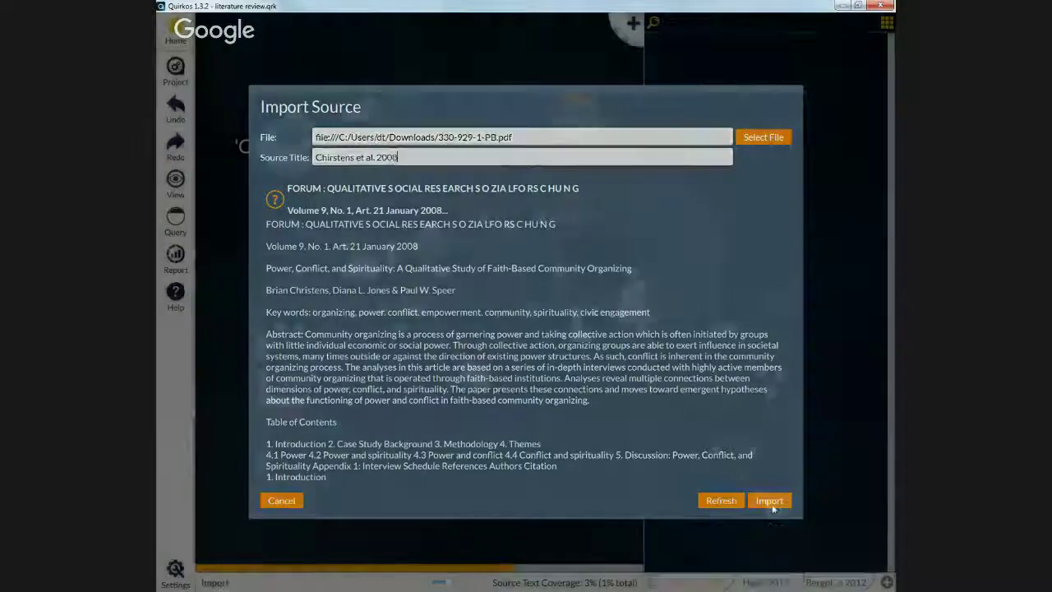
click(772, 502)
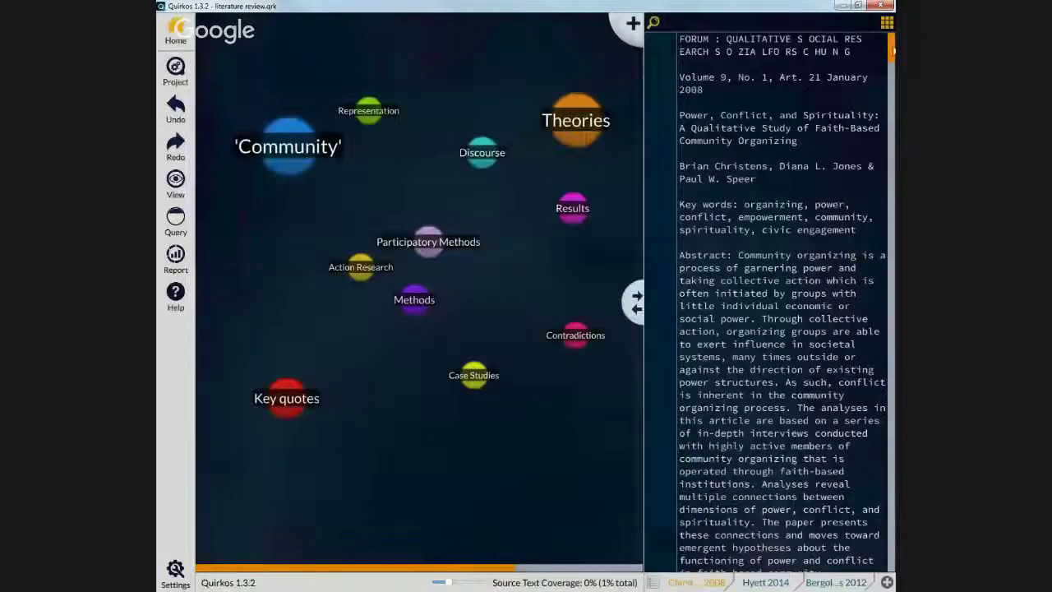
scroll(893, 53, down, 1)
scroll(893, 52, down, 10)
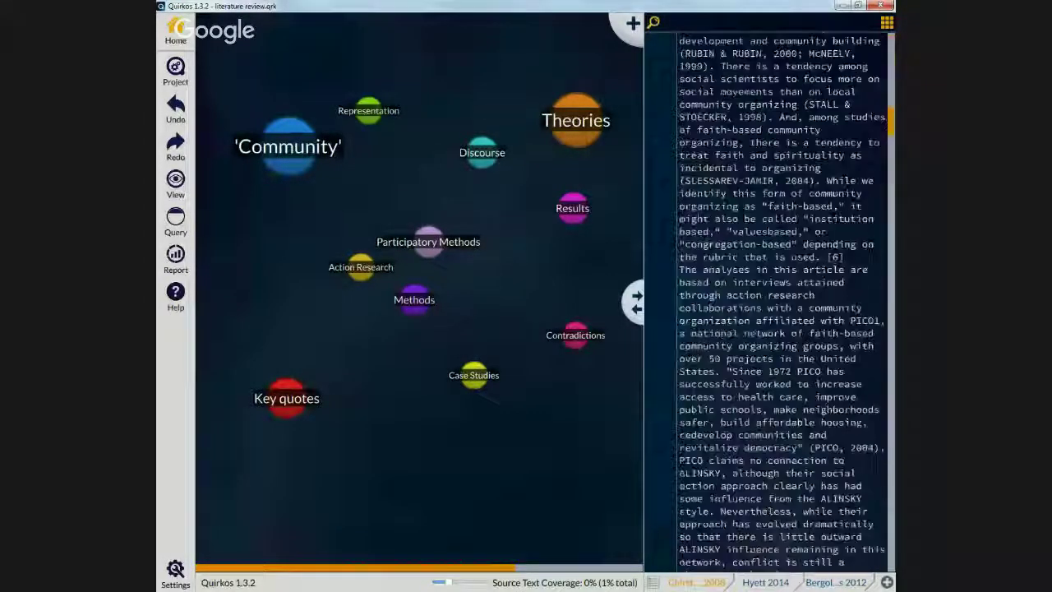
scroll(817, 207, up, 10)
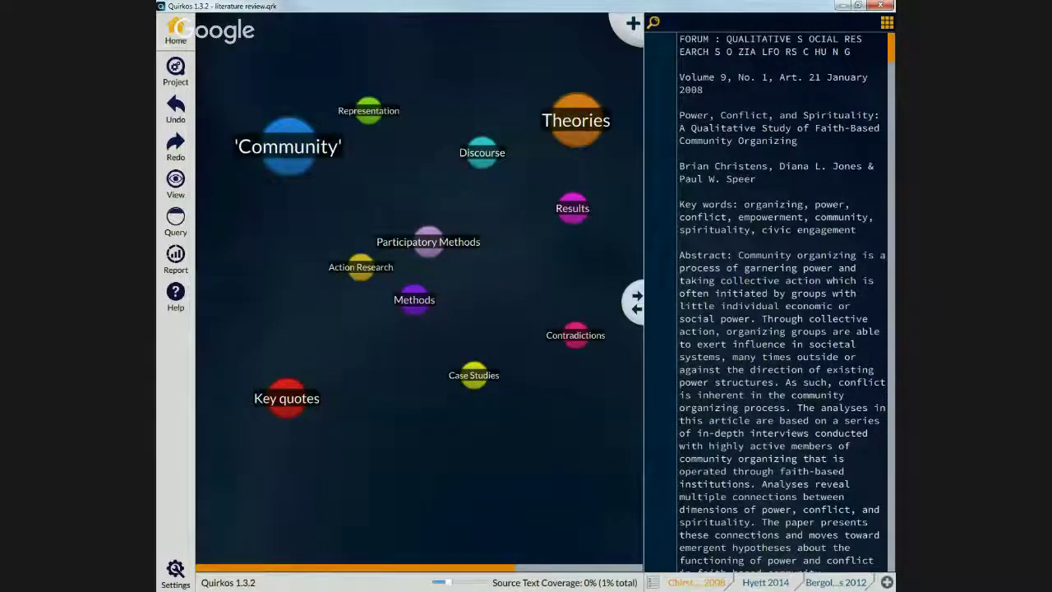
Step: Open the imported article's source properties and set Title to "Power, Conflict, and Spirituality: A Qualitative Study of Faith-Based Community Organizing"
click(886, 22)
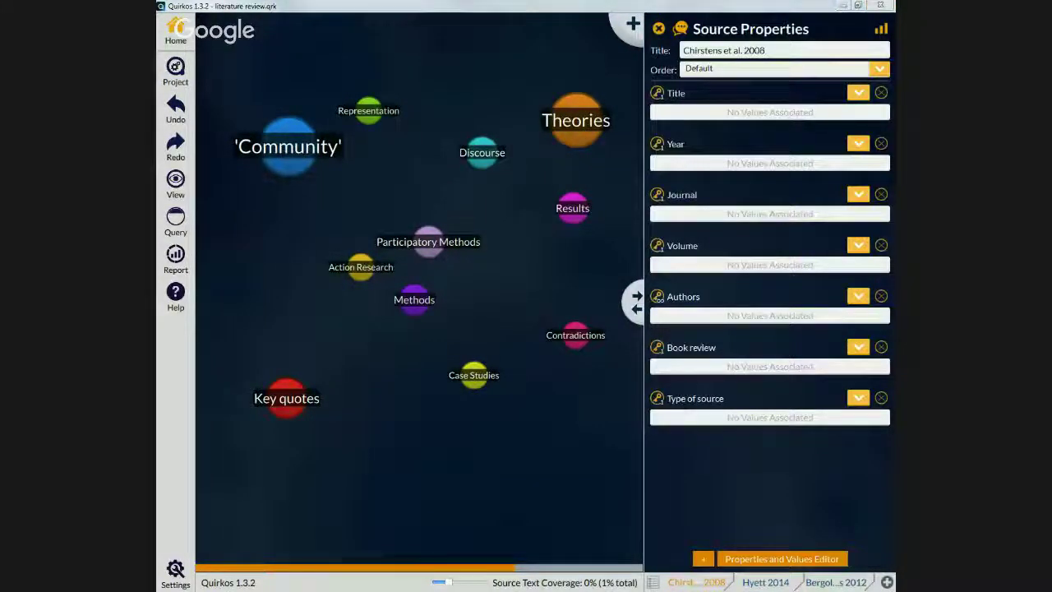
click(846, 108)
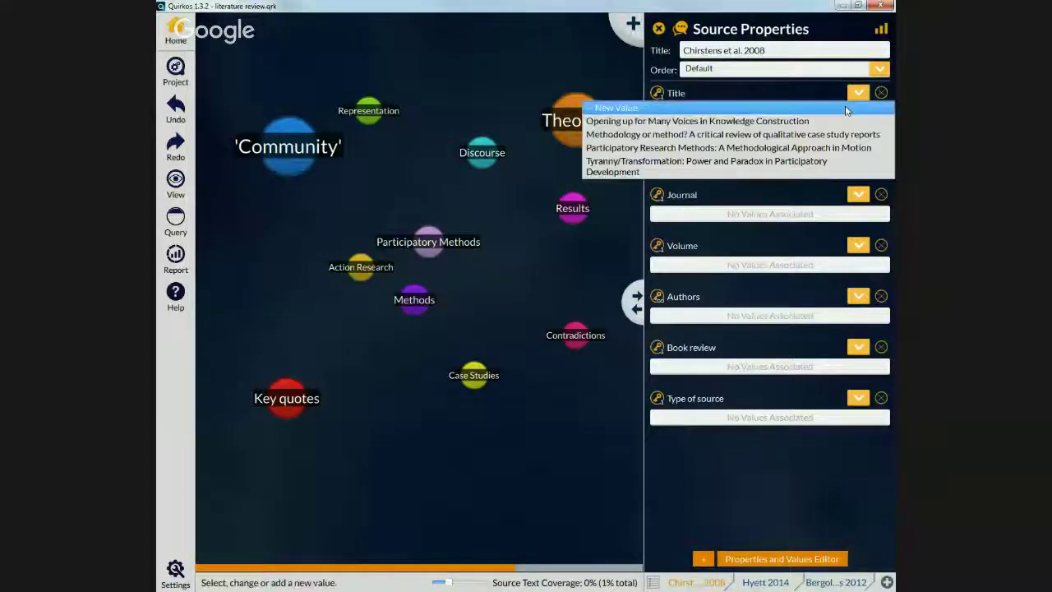
click(845, 107)
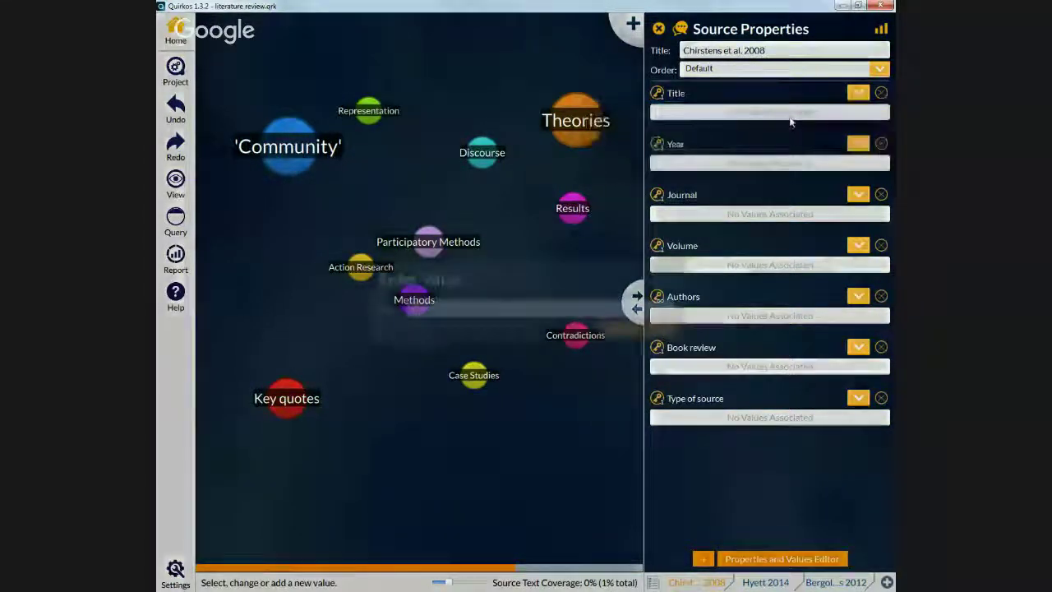
text(uality: A Qualitative Study of Faith-Based Community Organizing)
click(657, 329)
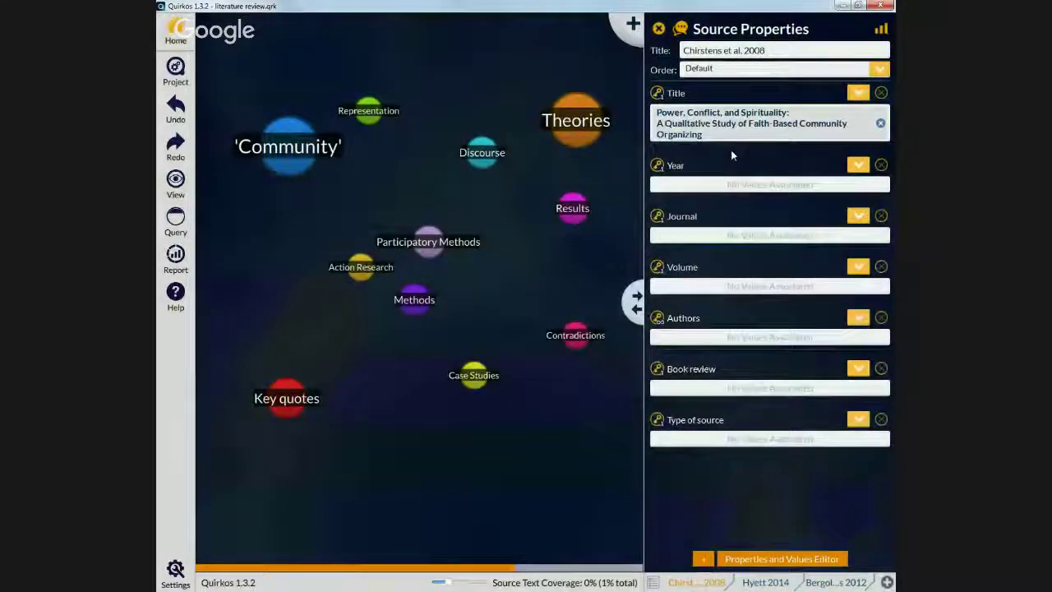
Step: Set the source's Year to a new value of 2008 and its Journal to Qualitative Social Research
click(858, 166)
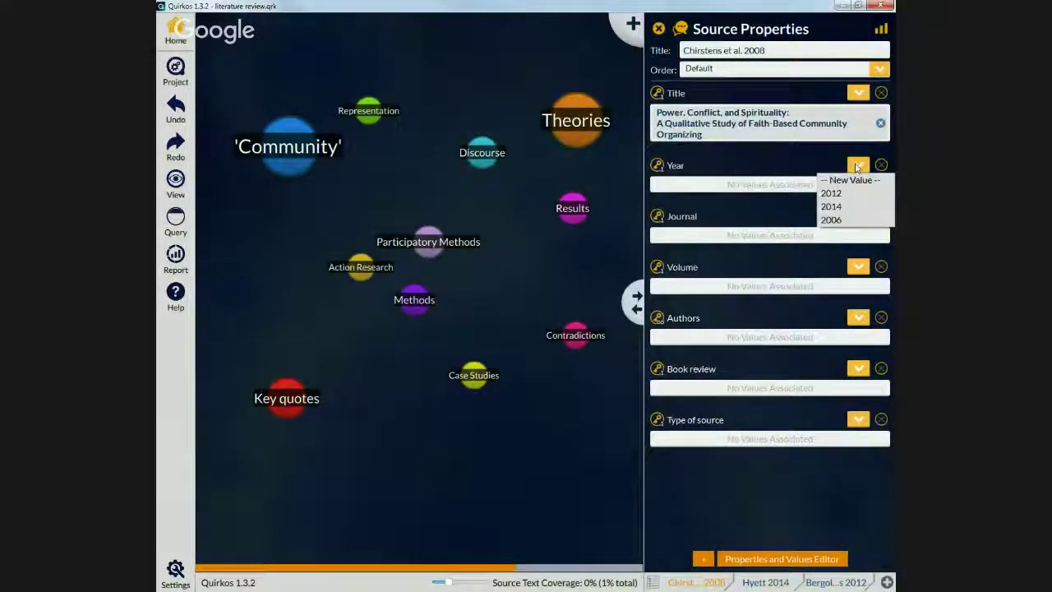
click(850, 179)
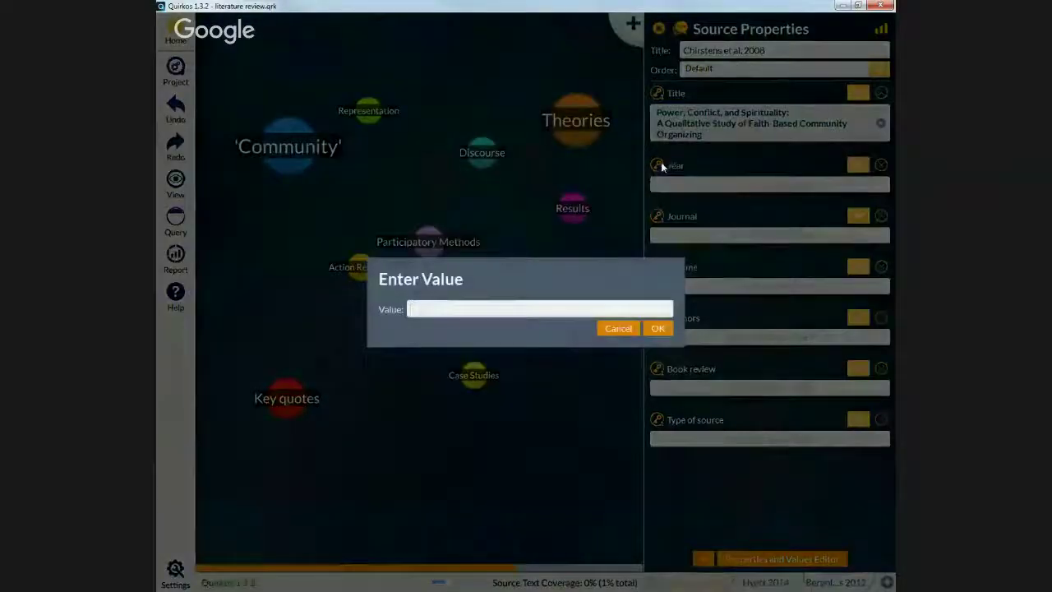
text(2008)
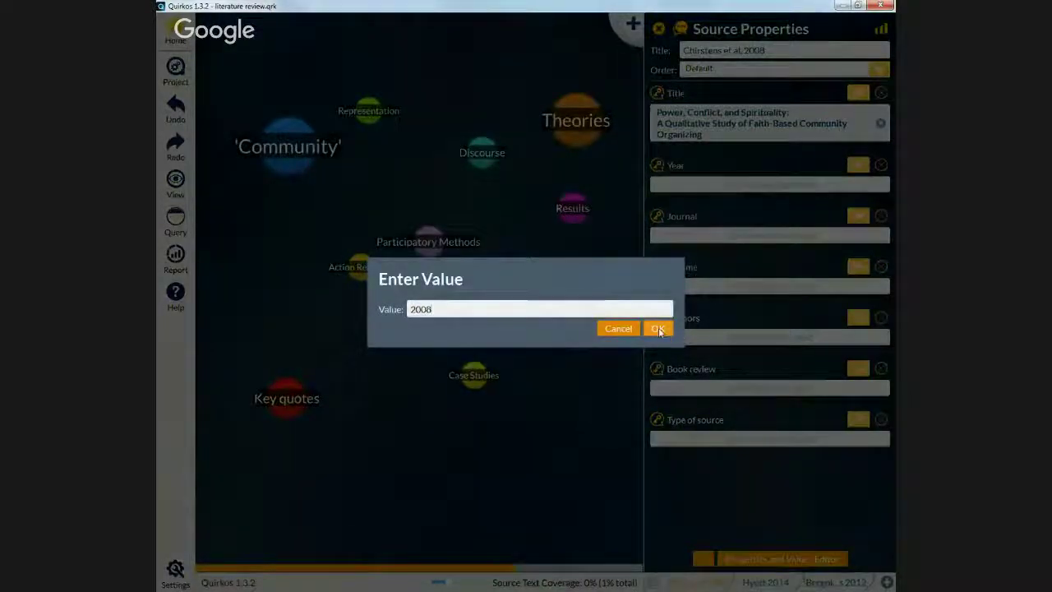
click(658, 328)
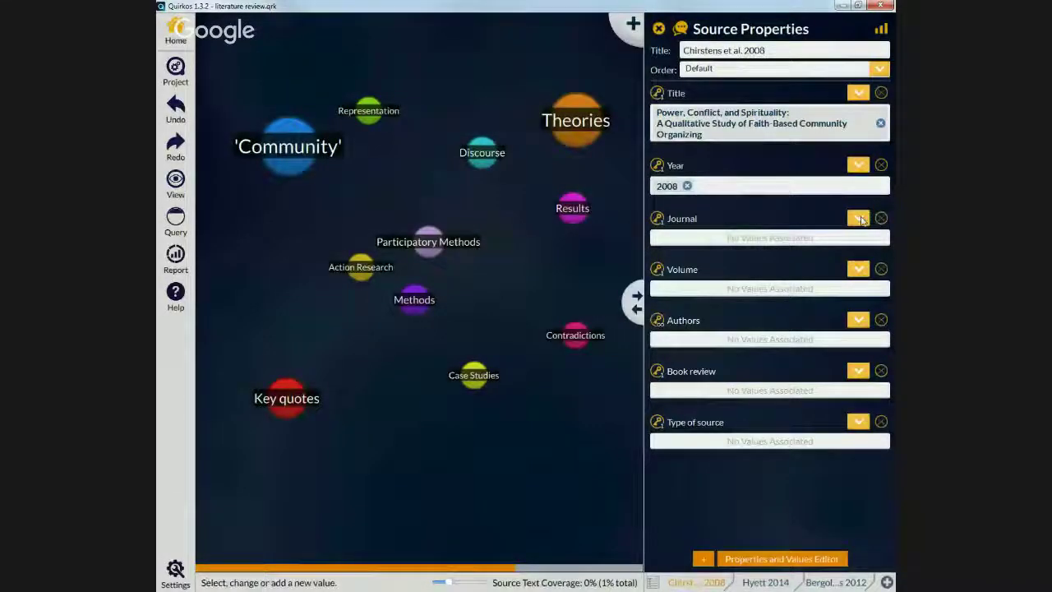
click(861, 220)
click(809, 254)
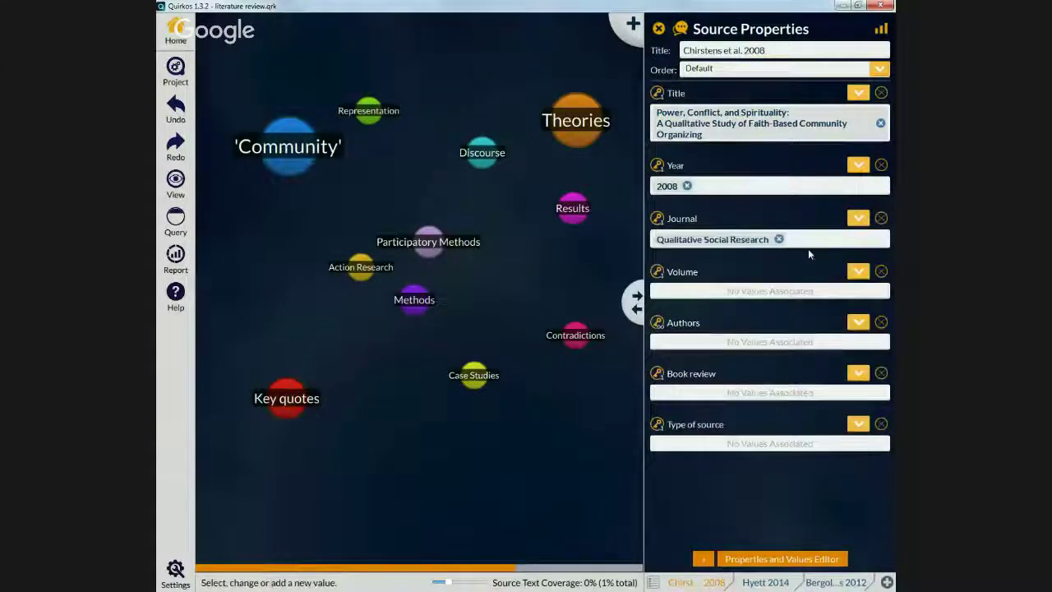
Step: Complete the source properties with Volume "Vol 9, (1)", the article's three authors, Book review "No" and Type of source "Published article"
click(858, 269)
click(820, 333)
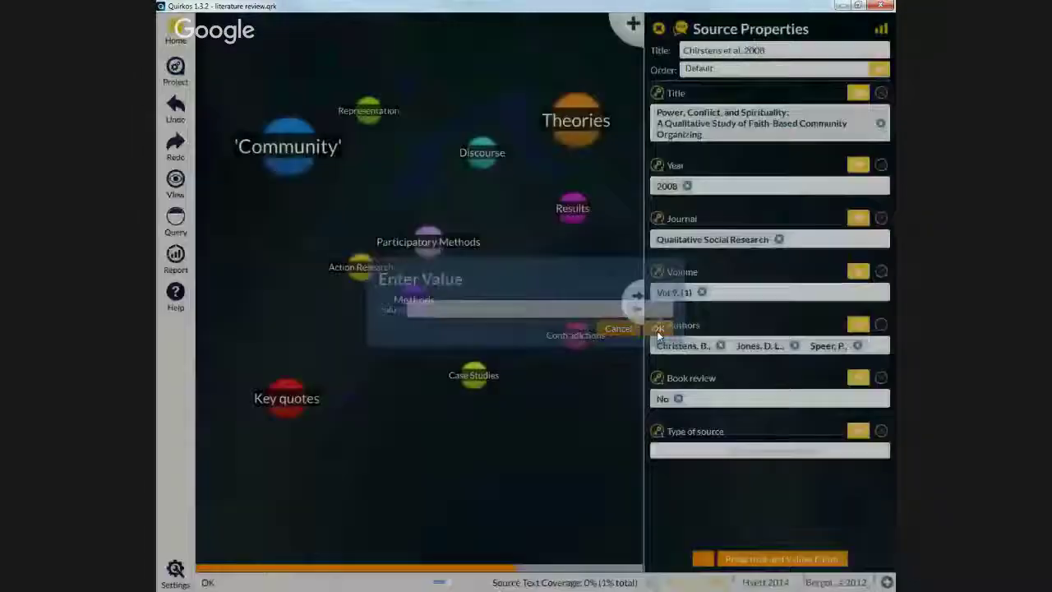
click(858, 431)
click(853, 454)
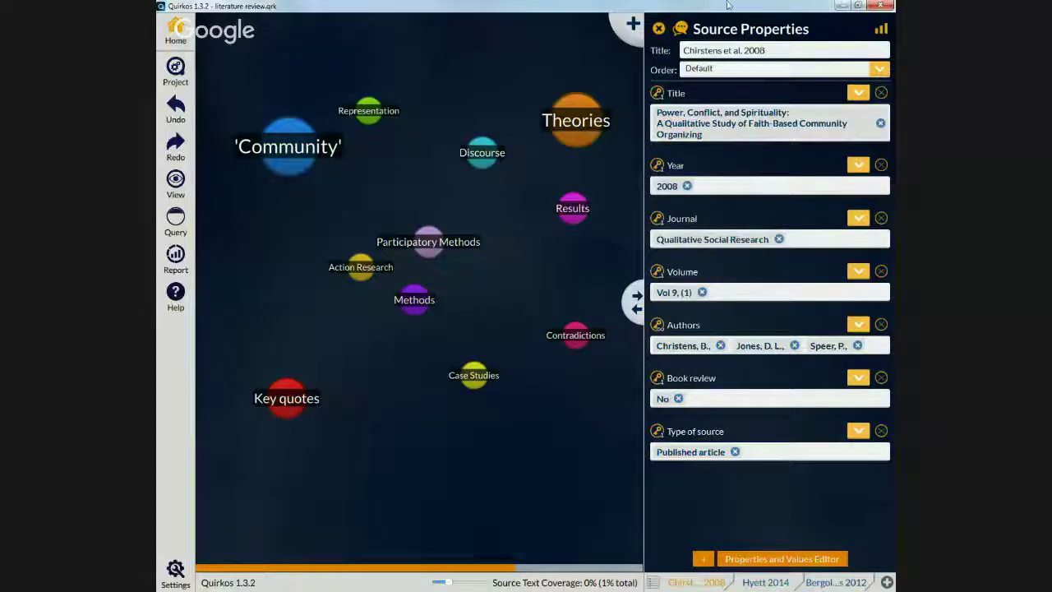
click(660, 31)
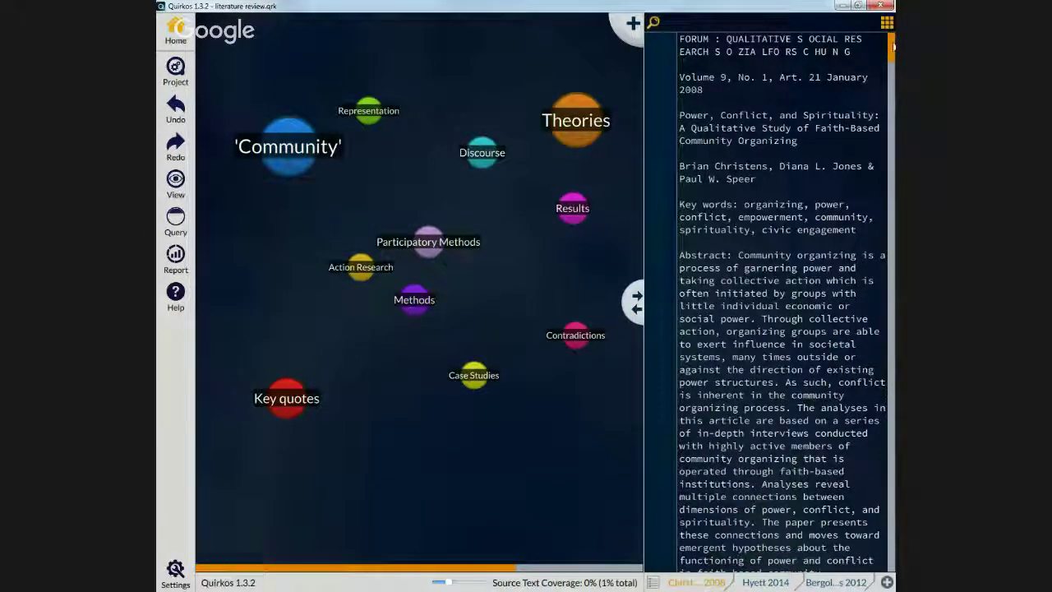
Step: Code the abstract's opening sentence about community organizing to both the 'Community' and Key quotes quirks
scroll(893, 47, down, 4)
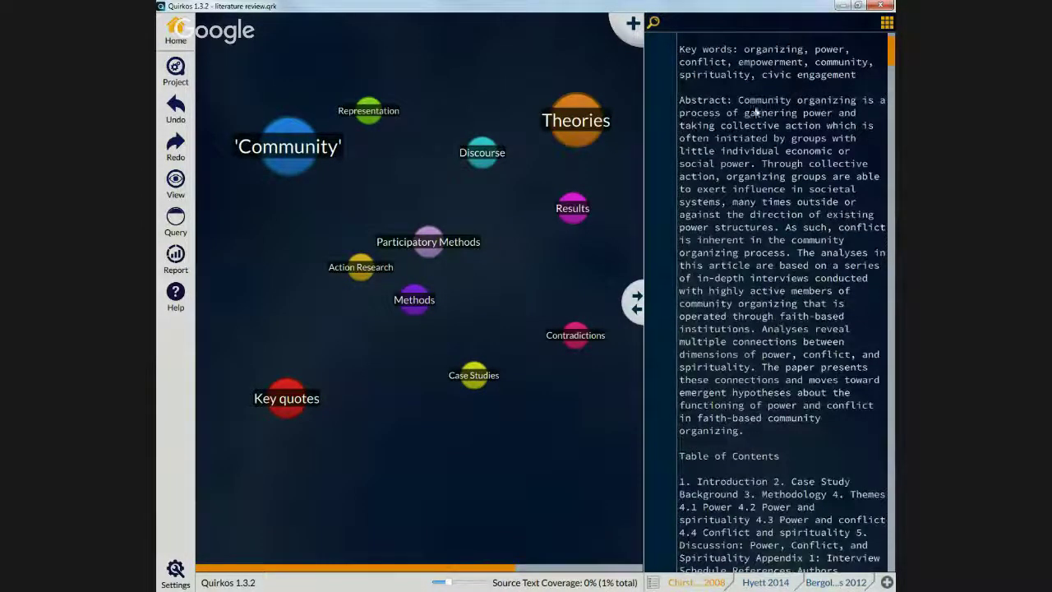
drag(738, 100, 759, 162)
drag(865, 111, 275, 162)
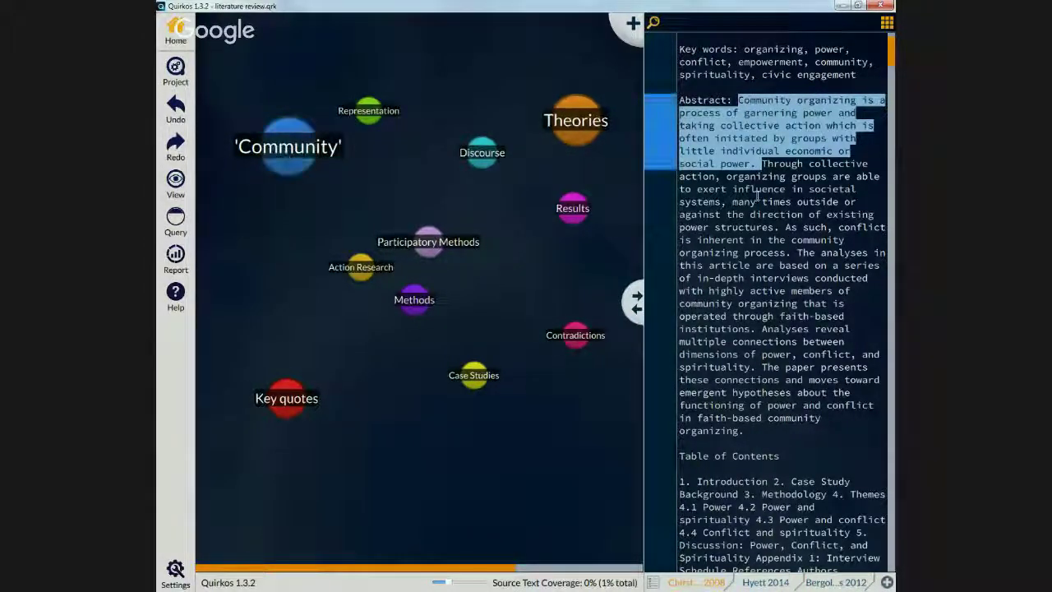
drag(393, 362, 282, 400)
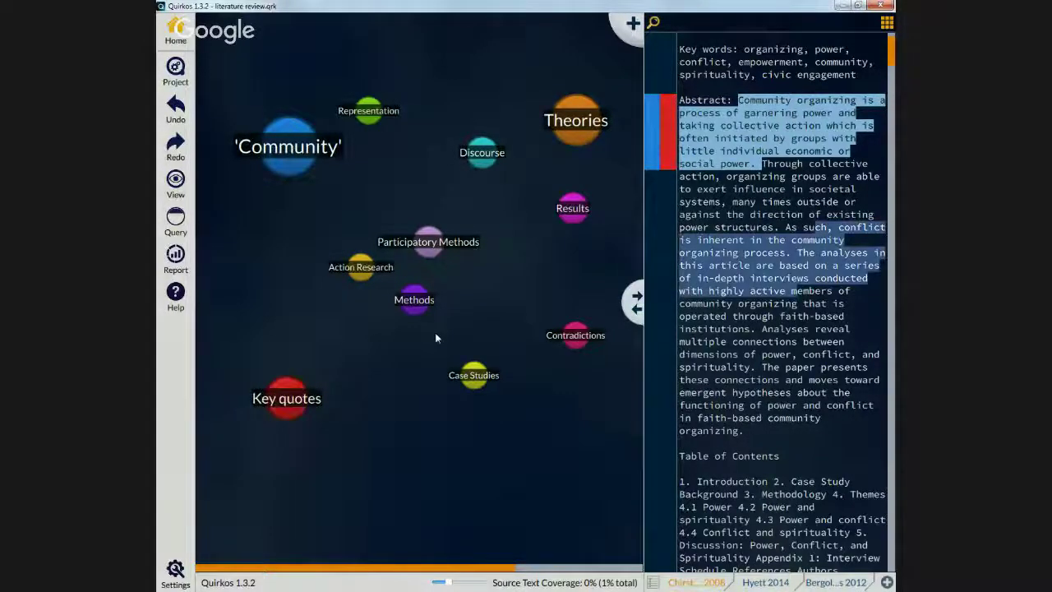
Step: Group the Participatory Methods and Action Research quirks as subcategories of the Methods quirk
key(Page_Down)
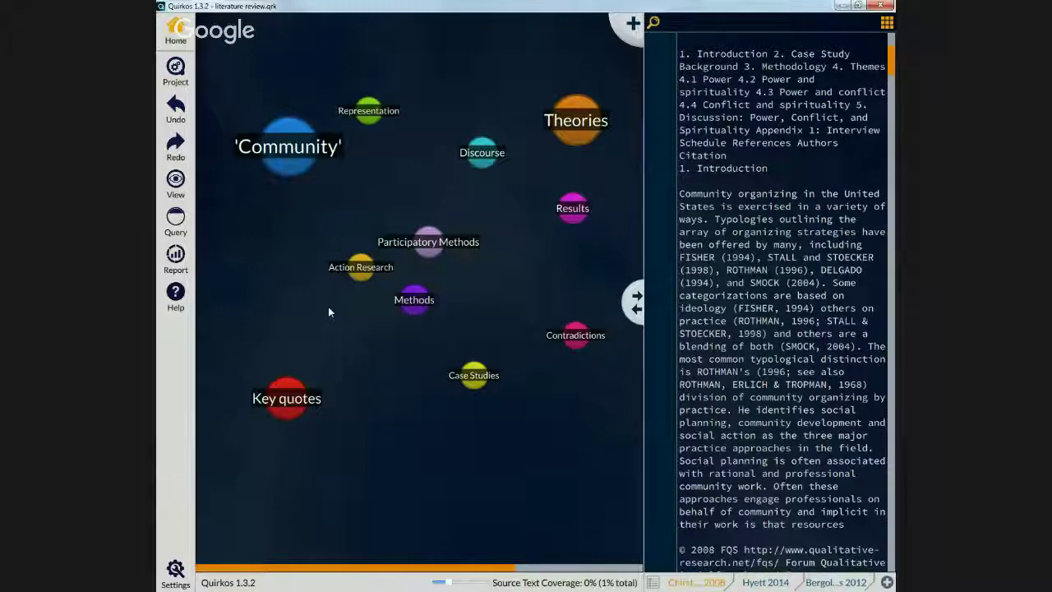
drag(413, 297, 420, 285)
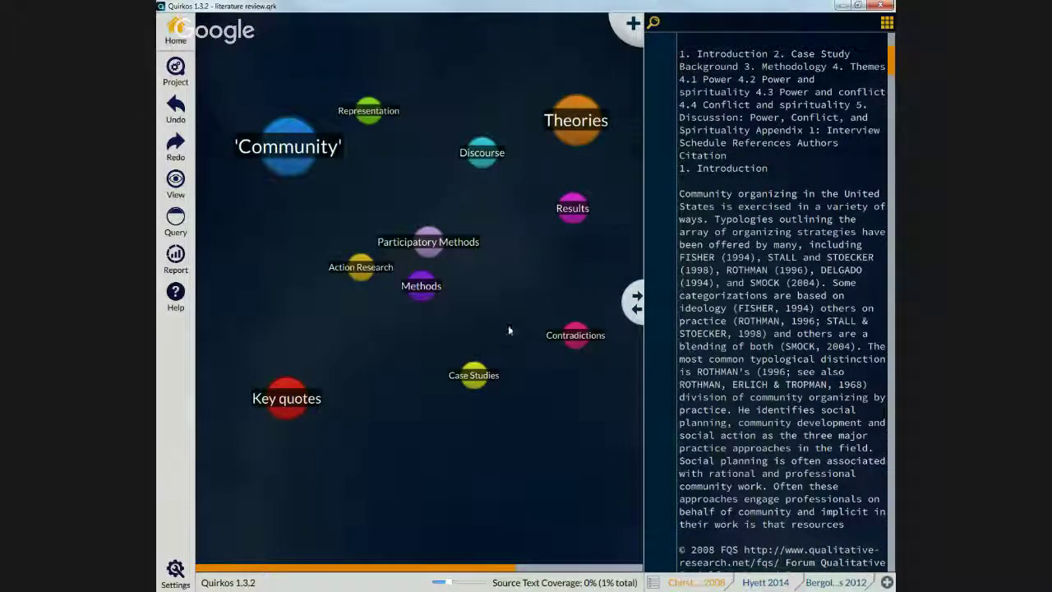
drag(427, 245, 422, 286)
drag(361, 268, 424, 284)
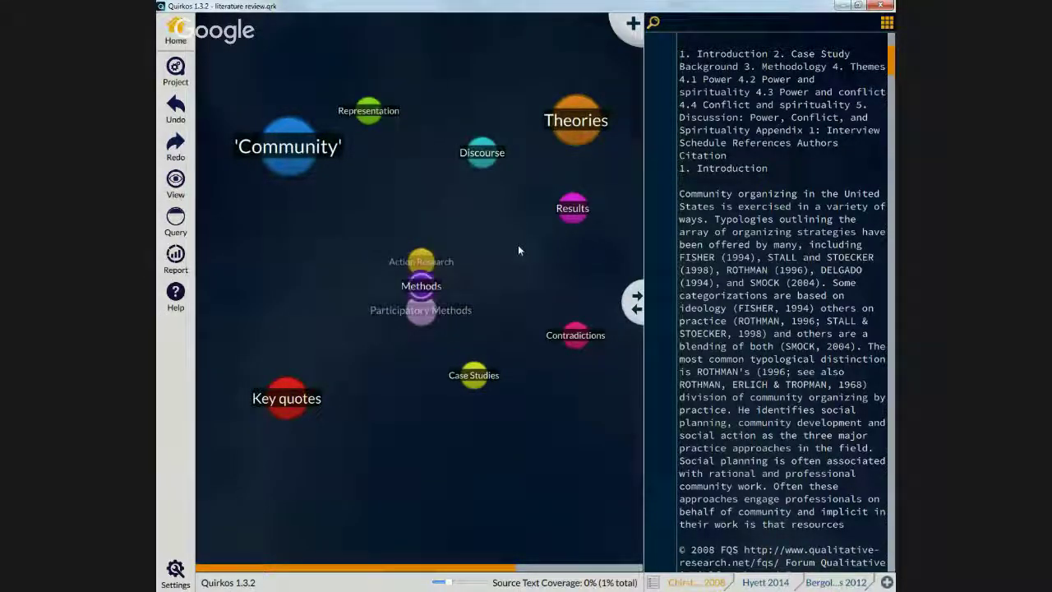
Step: Review the quotes coded to Methods and its subcategories Participatory Methods and Action Research in the quirk overview
double_click(427, 287)
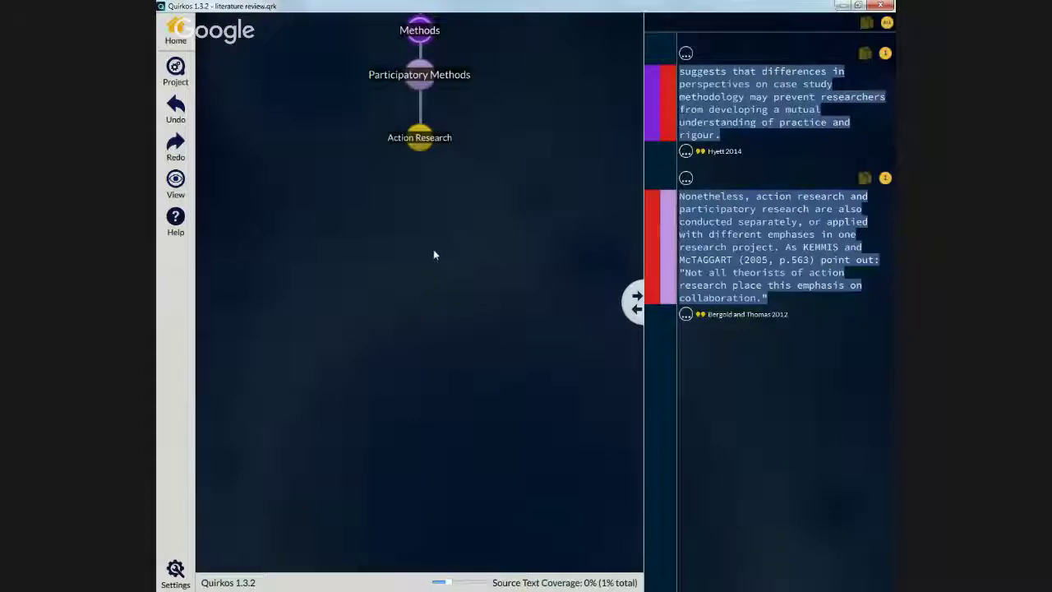
click(420, 79)
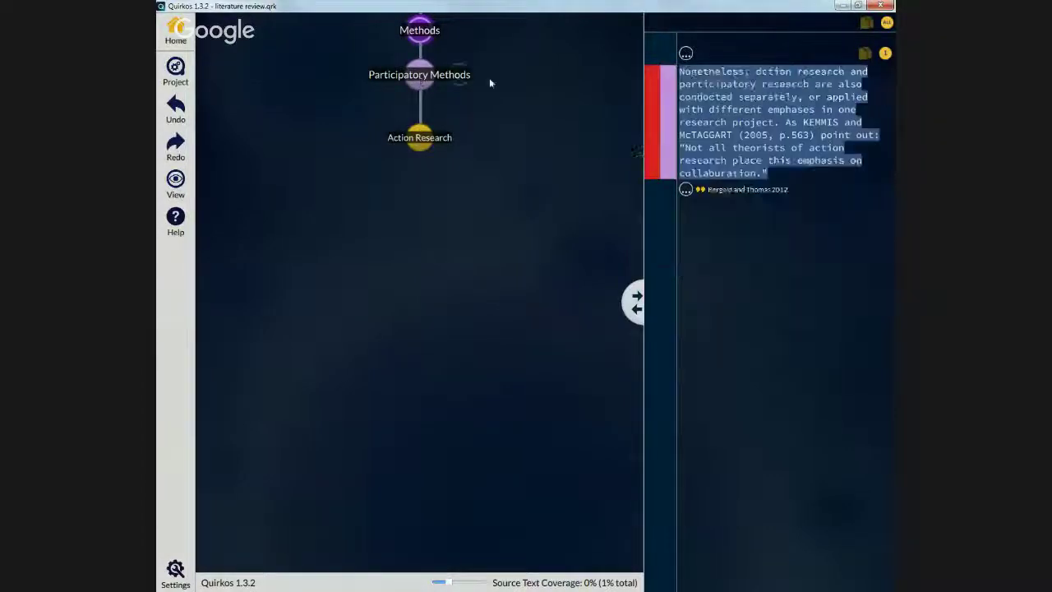
click(421, 145)
double_click(420, 31)
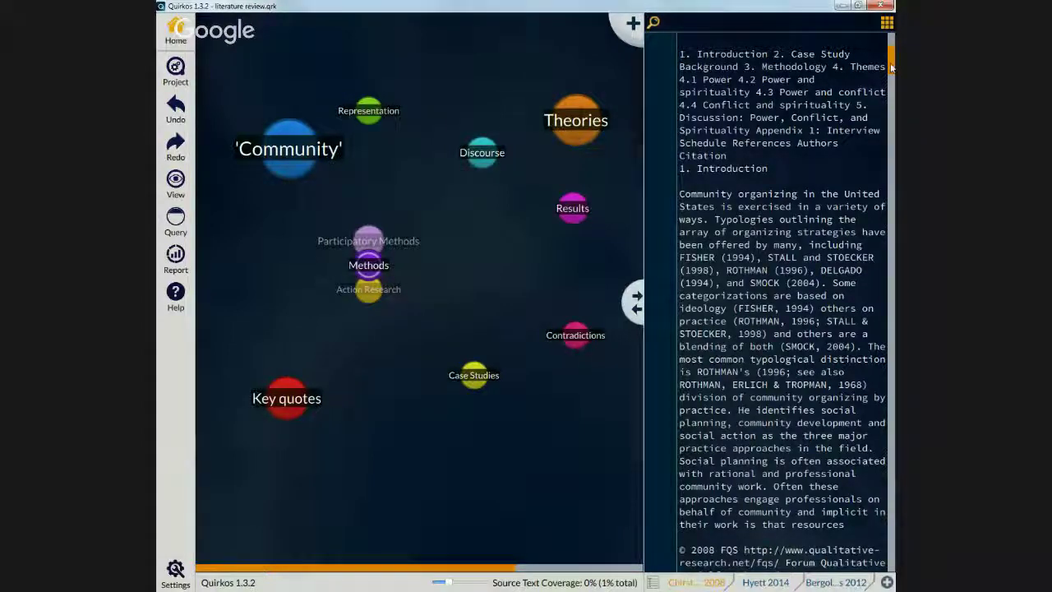
Step: Show the overlap view for 'Community', inspect the quote it shares with Key quotes, and return to the main canvas
scroll(710, 327, up, 5)
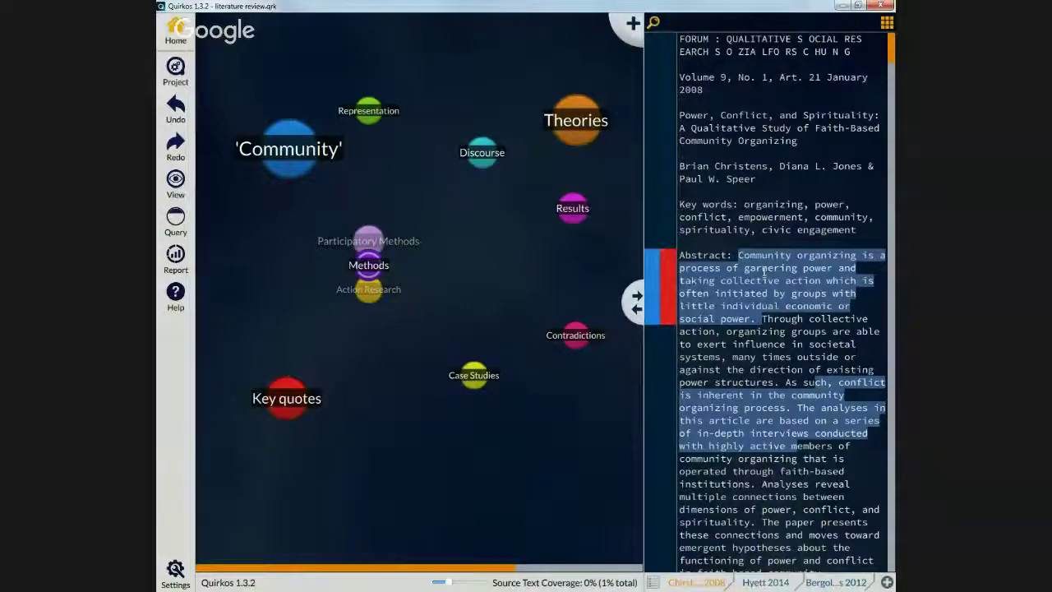
right_click(292, 153)
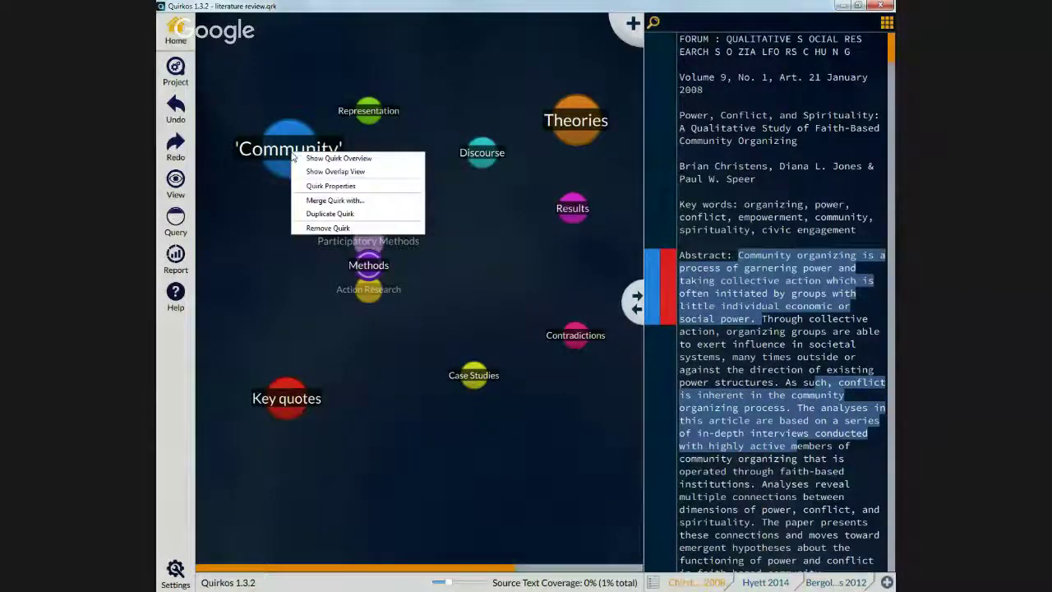
click(304, 171)
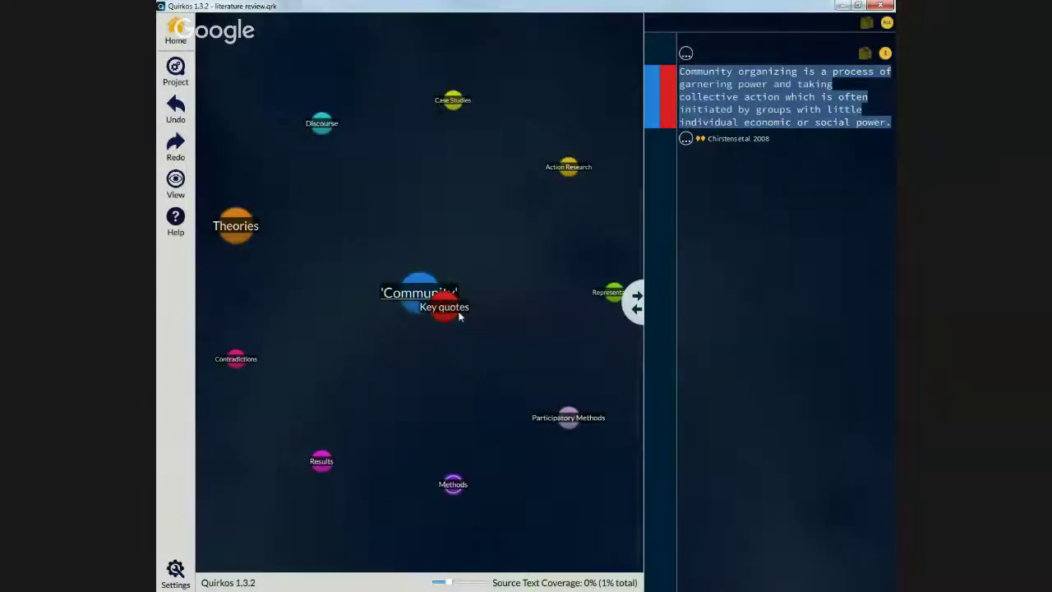
mouse_move(454, 316)
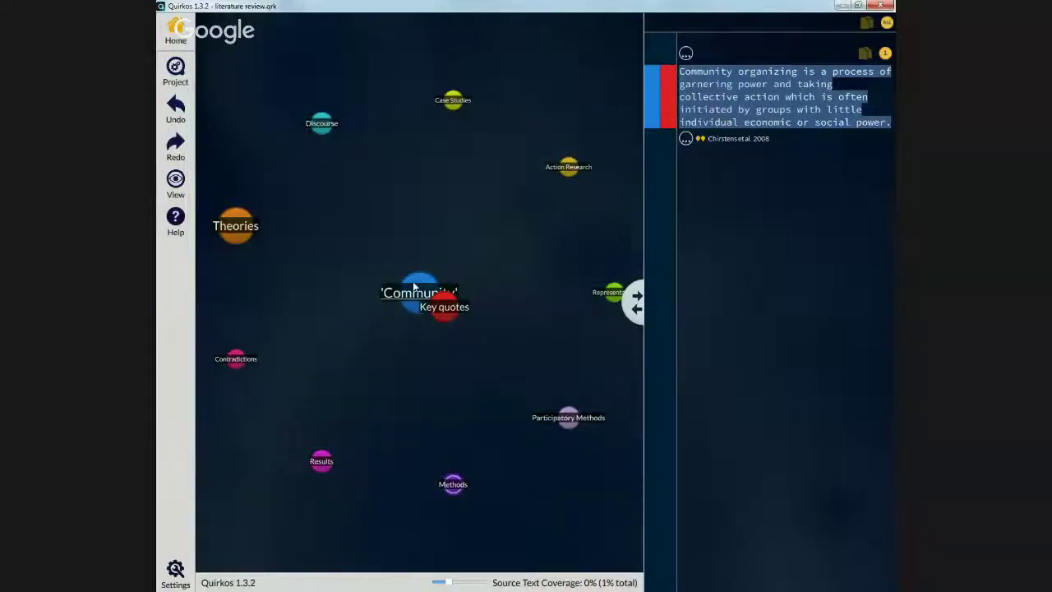
click(173, 30)
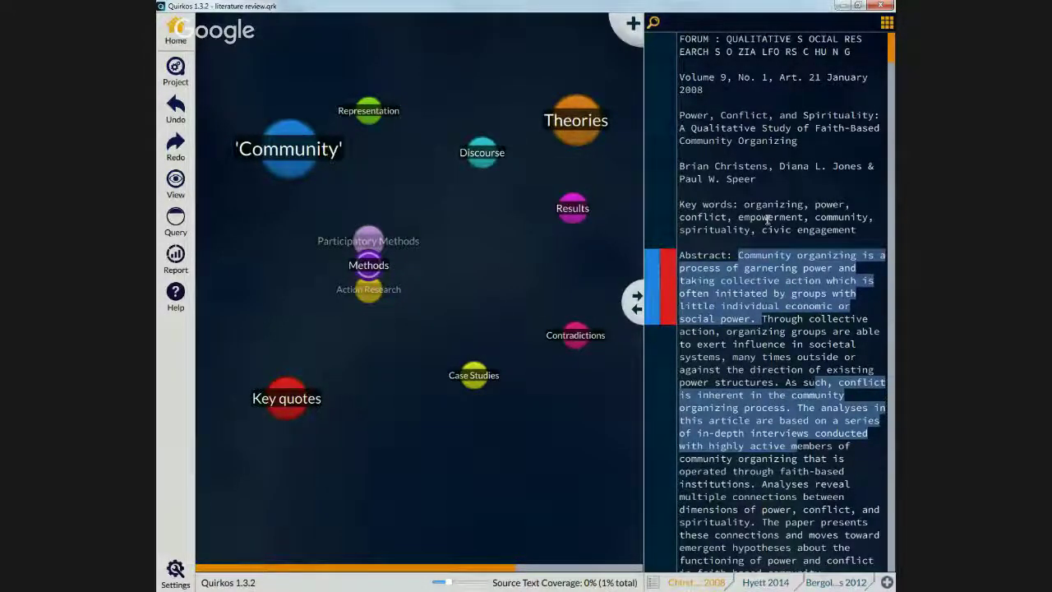
Step: Search the text of all sources for "case studies"
click(653, 23)
double_click(539, 55)
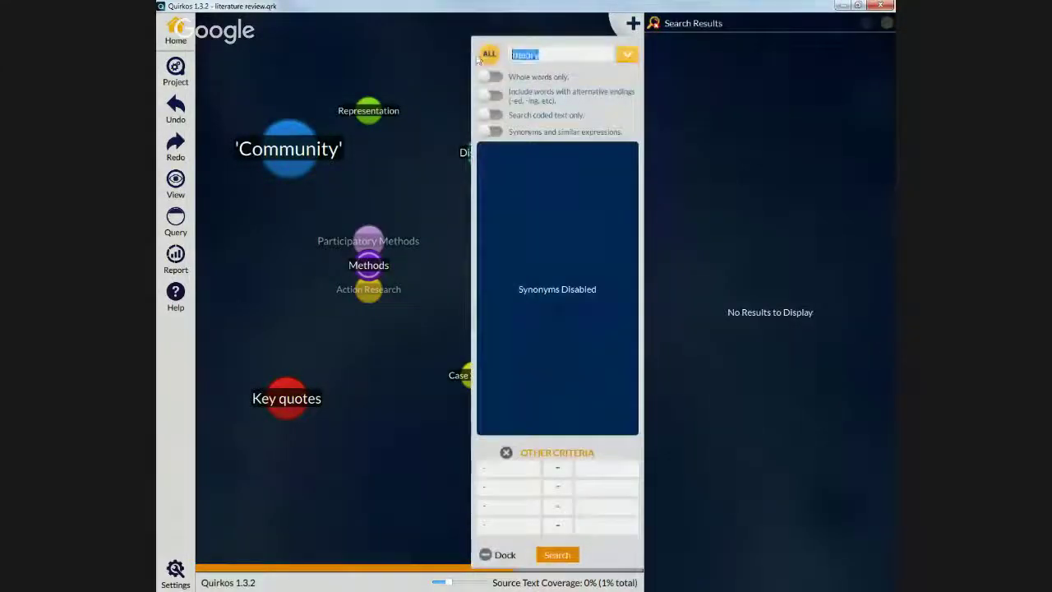
text(case studies)
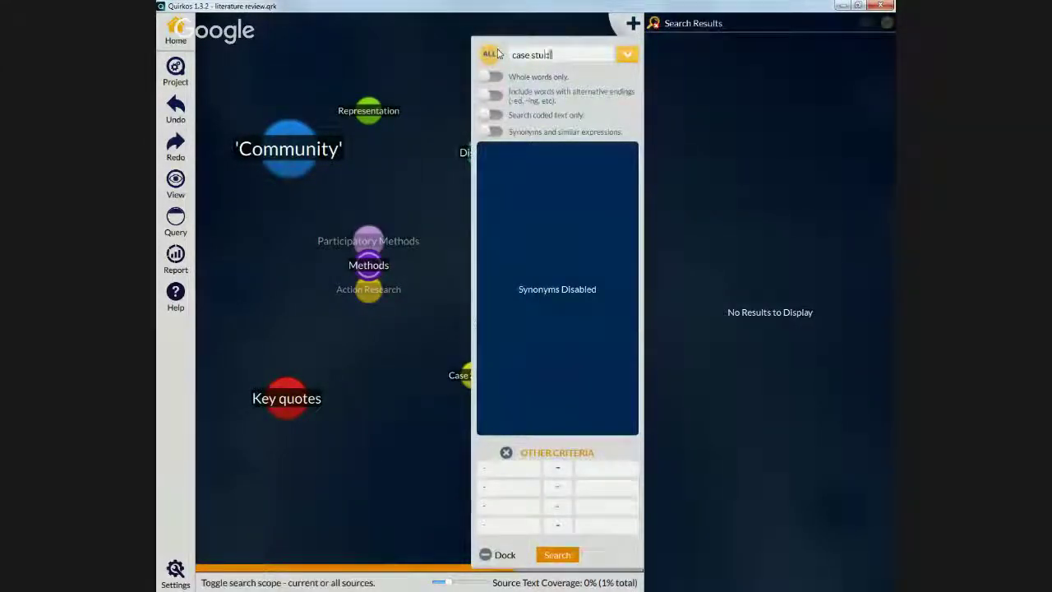
key(Return)
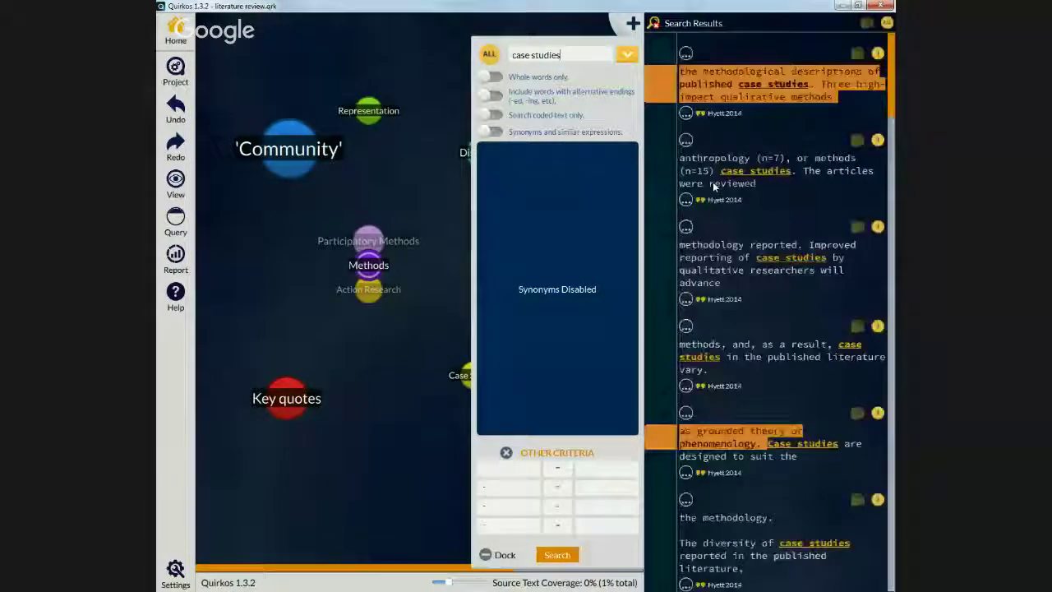
Step: Code the search result sentence beginning "Improved reporting of case studies" to the Case Studies and Key quotes quirks
drag(809, 244, 762, 308)
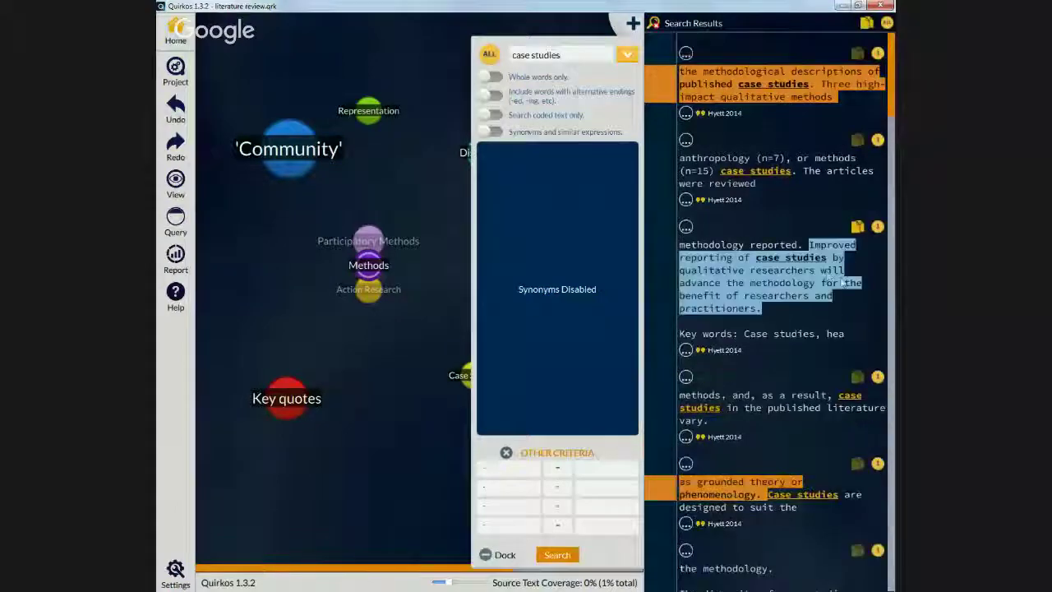
drag(447, 271, 466, 376)
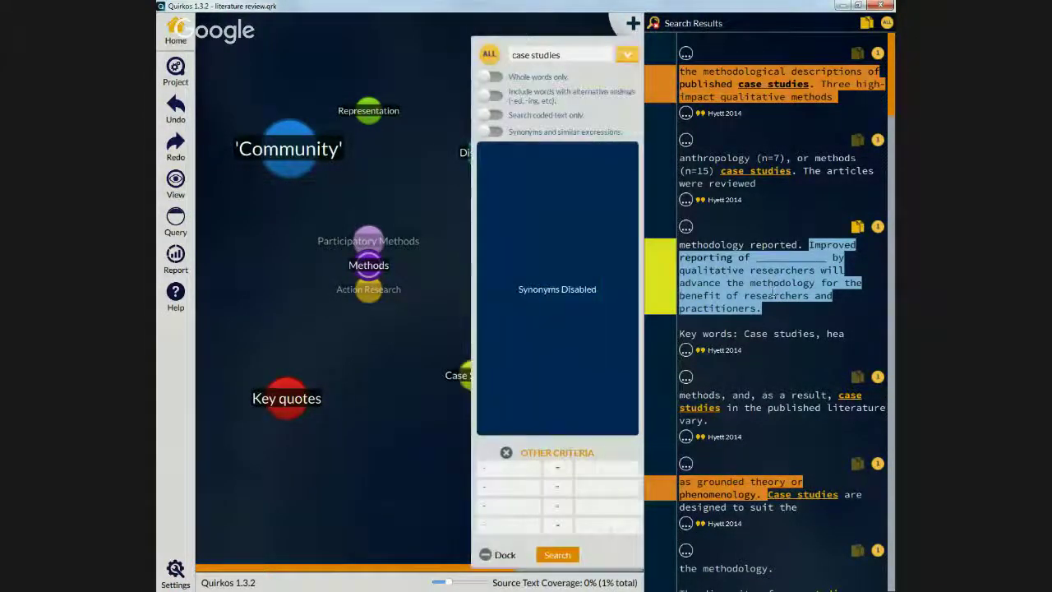
drag(789, 284, 239, 421)
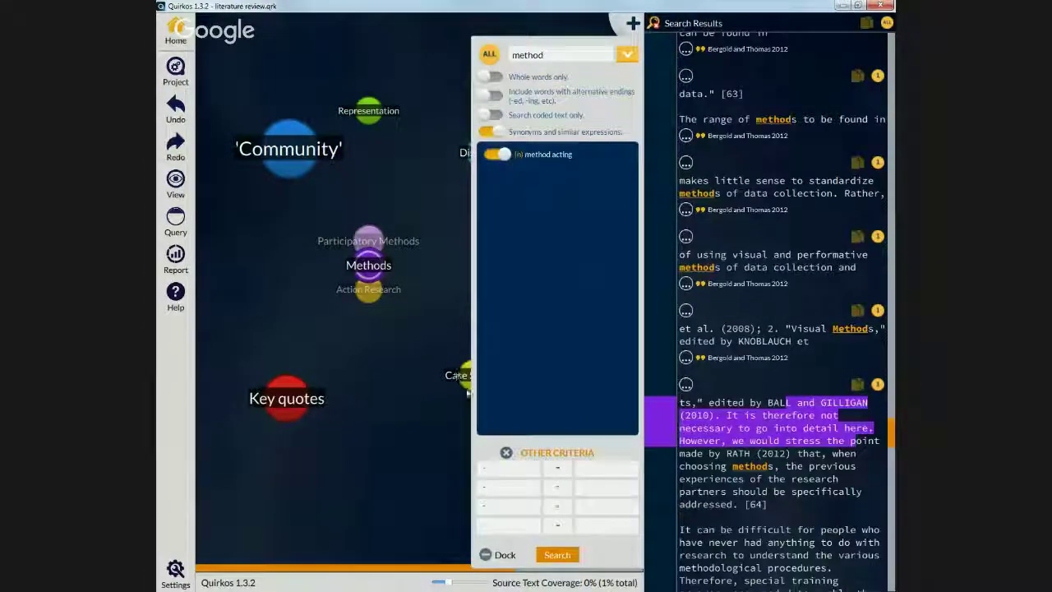
Step: Try the additional criteria for the "method" search, choosing Quirk with the 'Community' value and looking at the other available properties
click(531, 478)
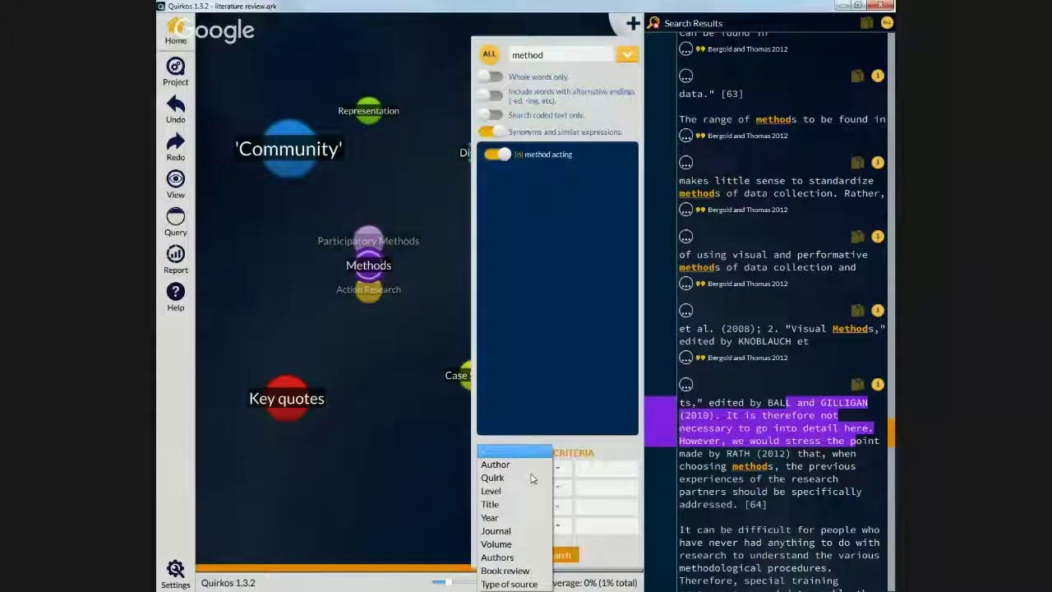
click(512, 478)
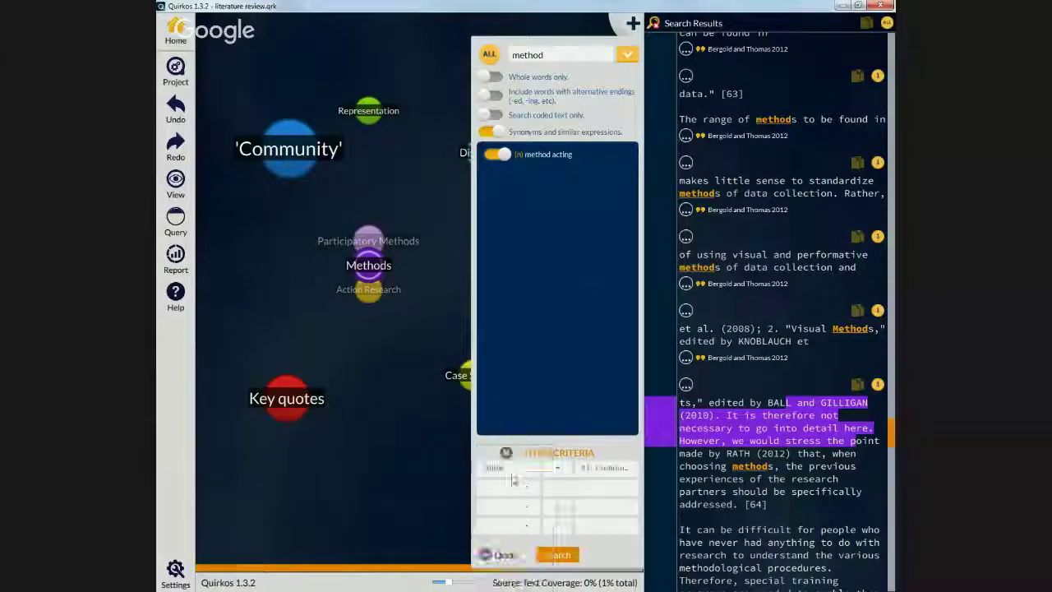
click(615, 469)
click(509, 487)
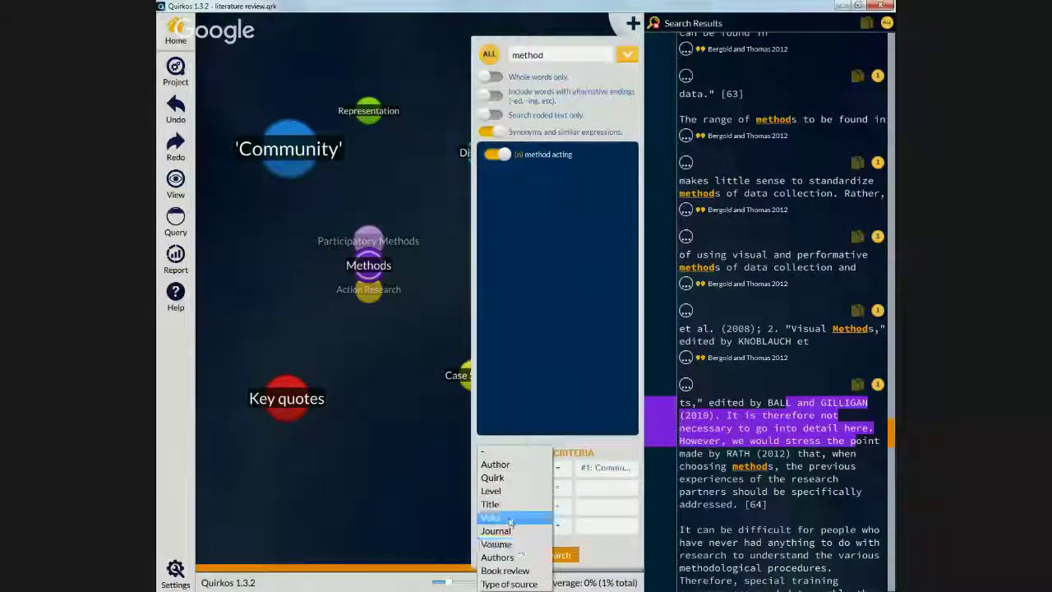
click(509, 491)
Step: Look through the search results for "method" and close the search to return to the source text
scroll(807, 202, down, 10)
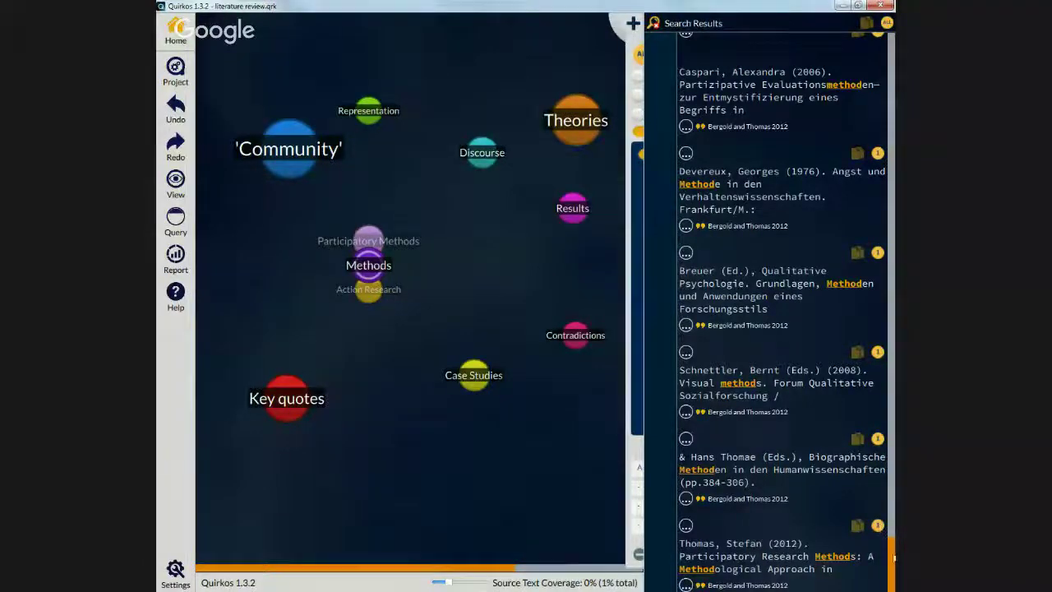
scroll(776, 119, down, 5)
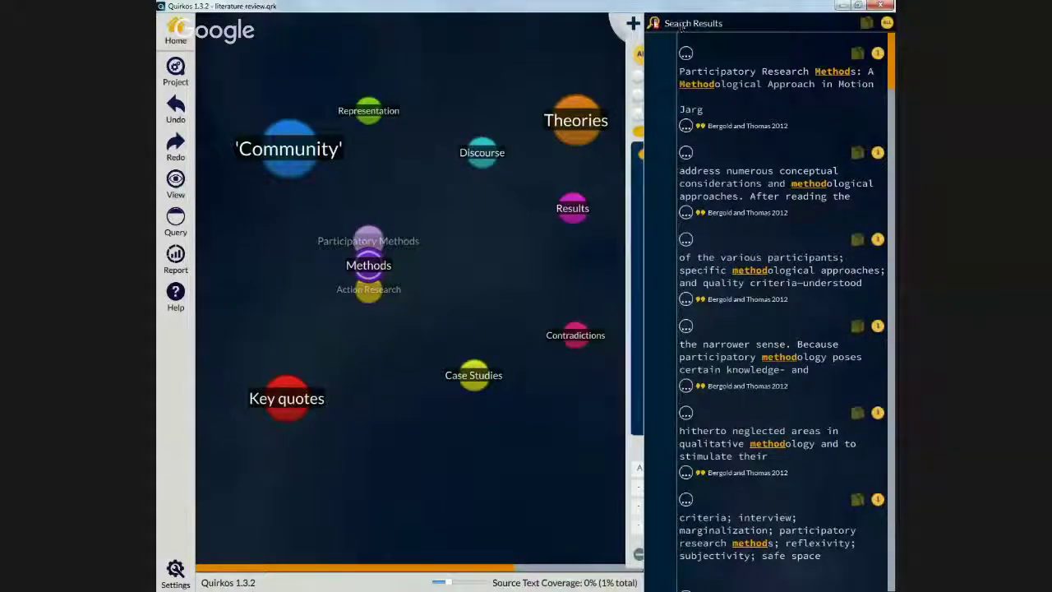
click(654, 23)
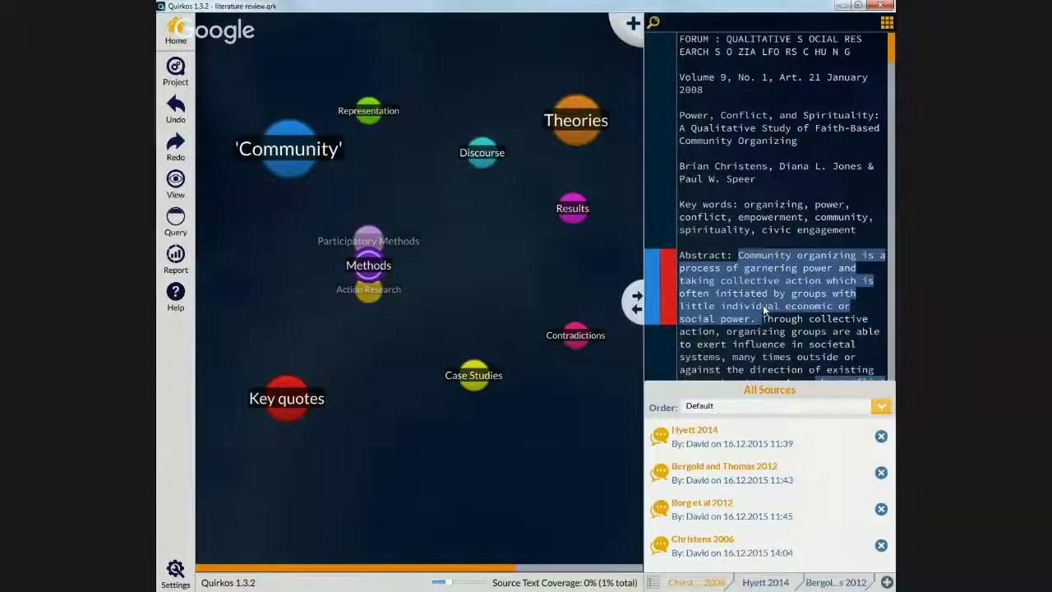
Step: Generate a report of the project and examine the length and quote count of each source in the Sources Summary
click(176, 256)
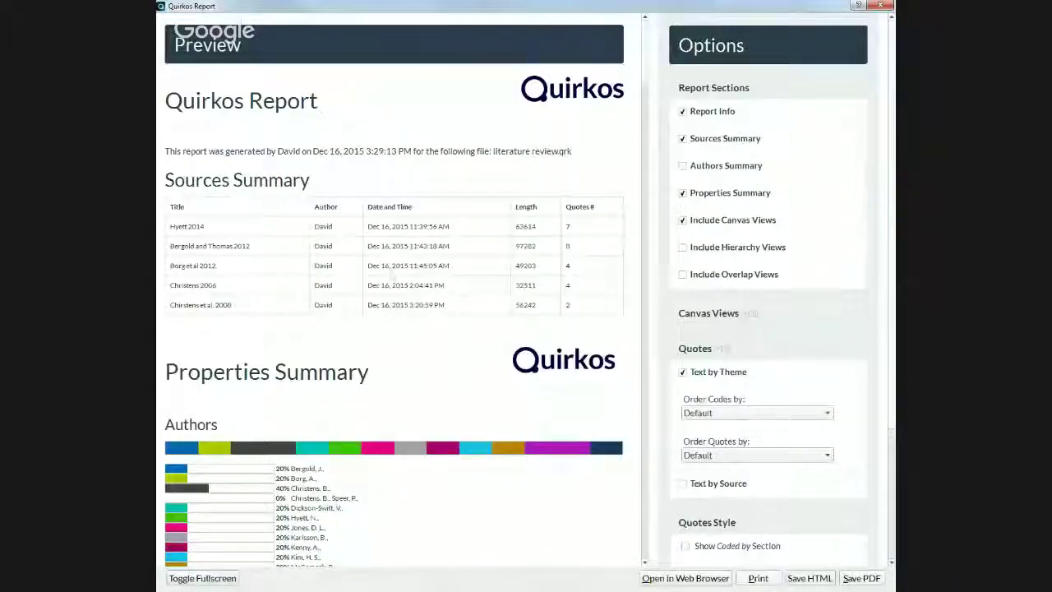
drag(603, 316, 476, 209)
click(476, 209)
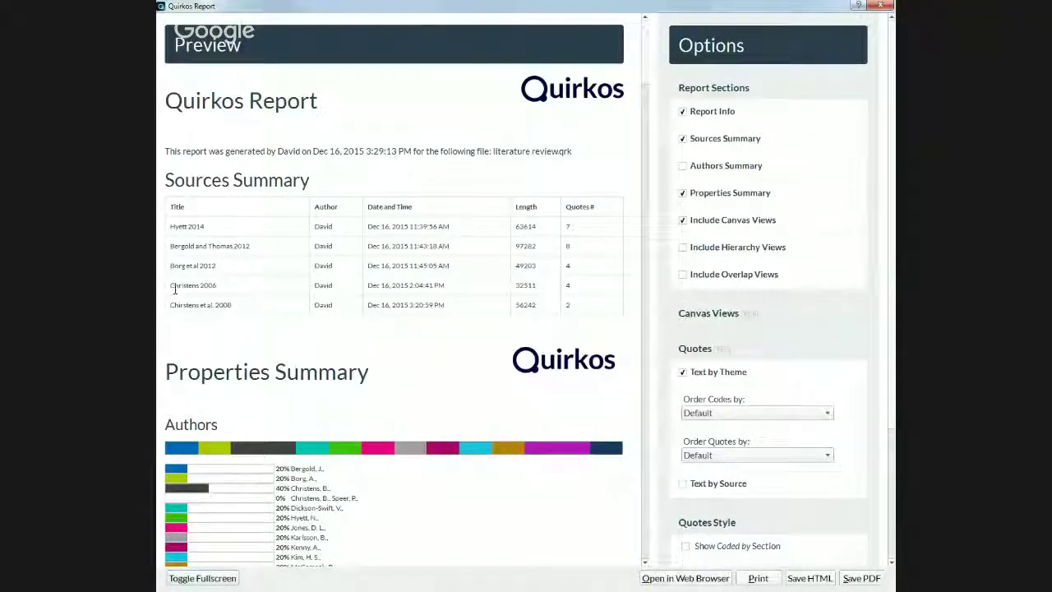
drag(171, 287, 544, 283)
click(567, 281)
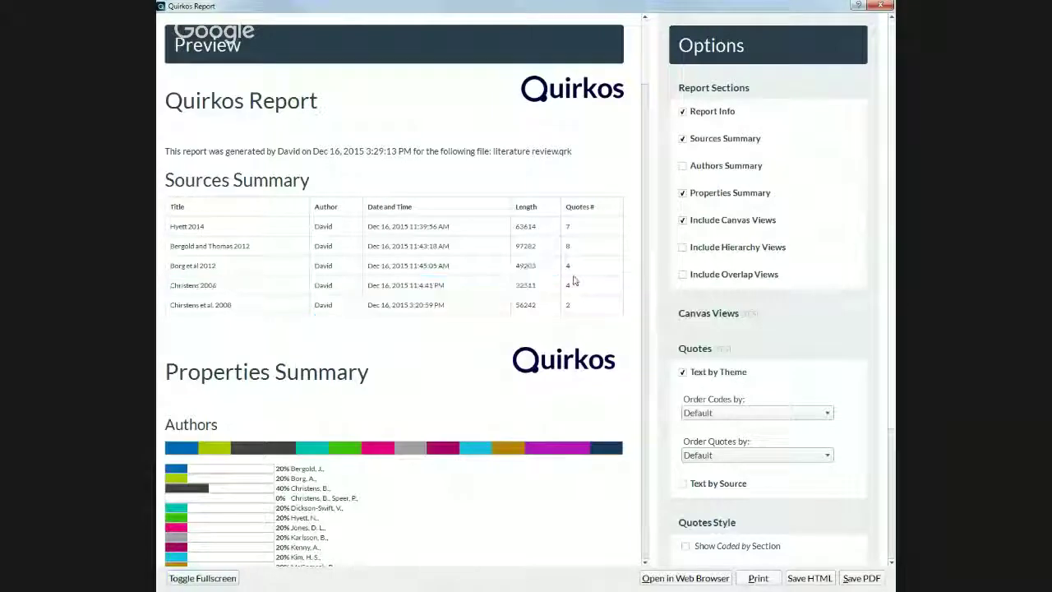
Step: Review the report's property charts, canvas view and the quotes sorted under the 'Community' theme
scroll(549, 198, down, 6)
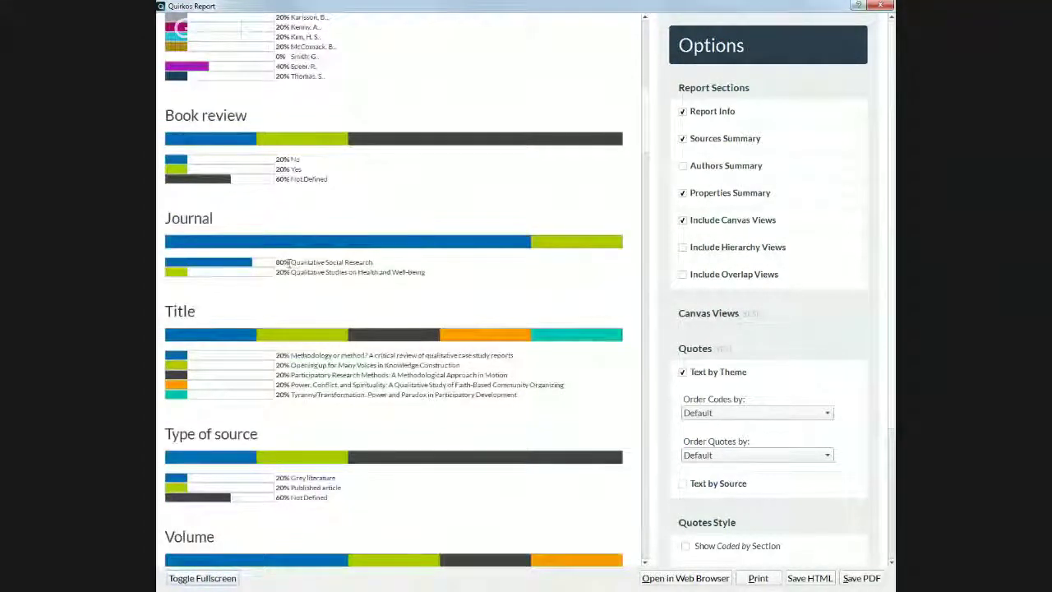
drag(291, 262, 376, 263)
scroll(526, 214, down, 6)
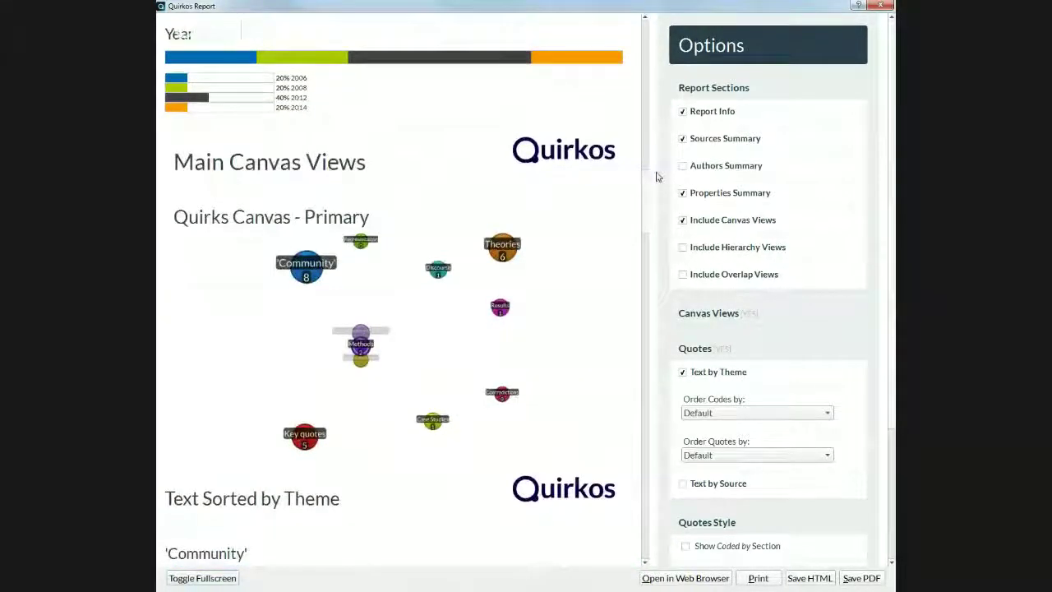
scroll(658, 177, down, 5)
scroll(661, 215, down, 4)
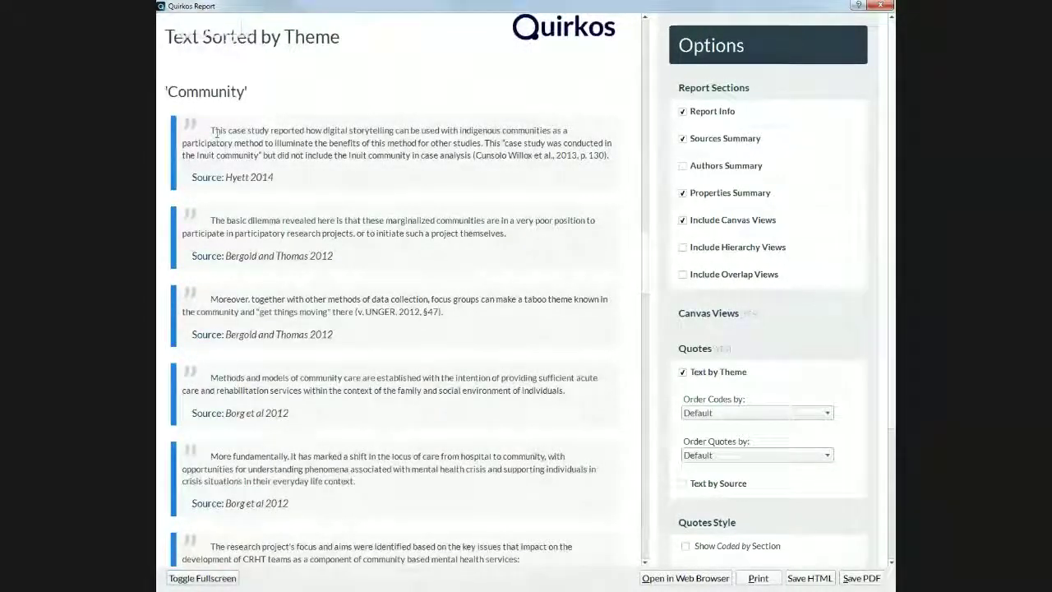
drag(212, 130, 580, 167)
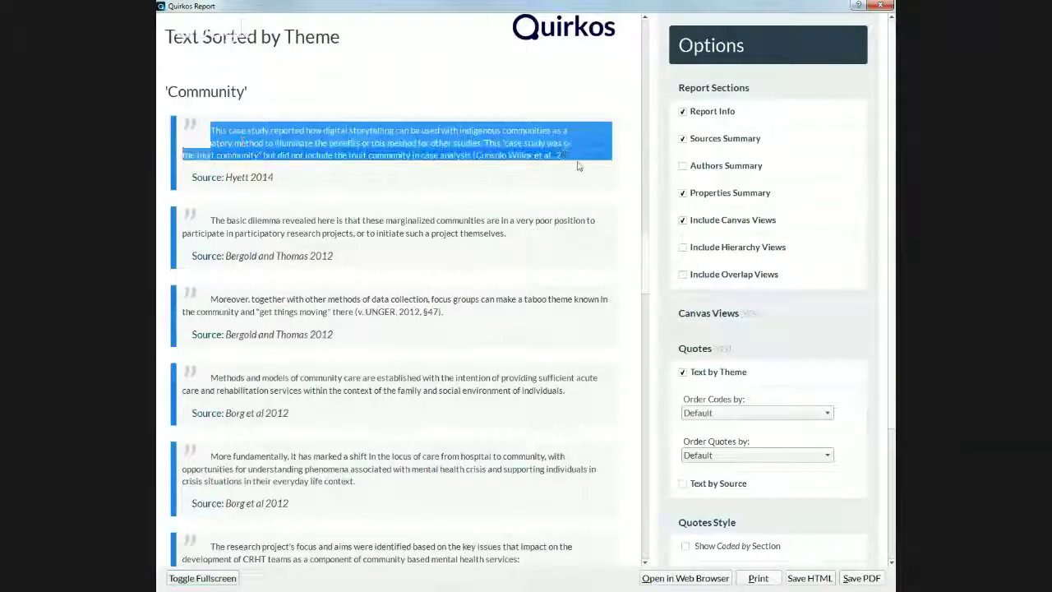
click(592, 204)
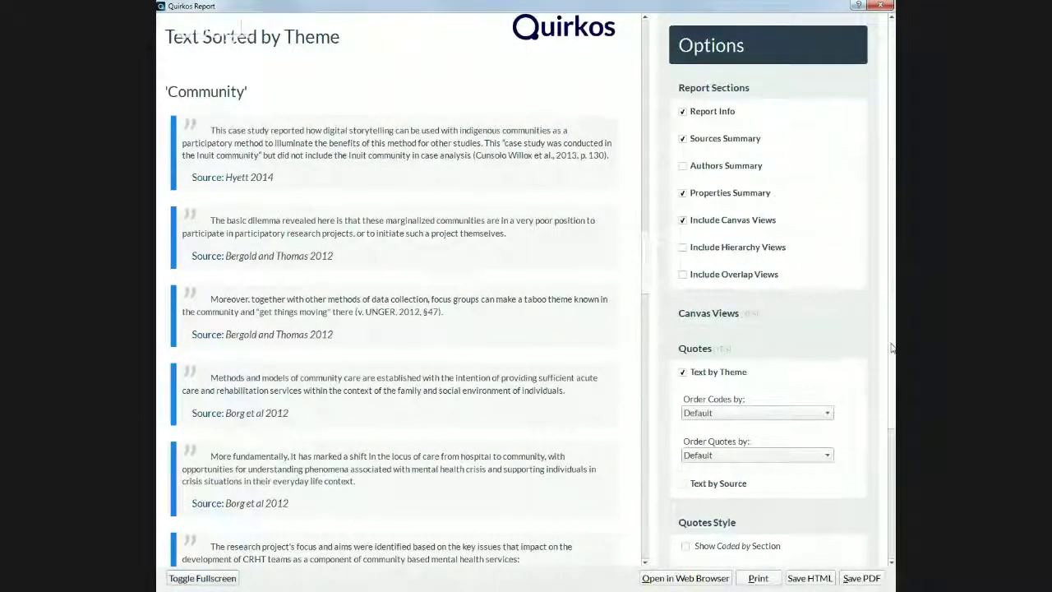
Step: Include properties with the report's quotes, showing Authors, Journal, Title, Volume and Year but not Book review or Type of source
scroll(891, 349, down, 4)
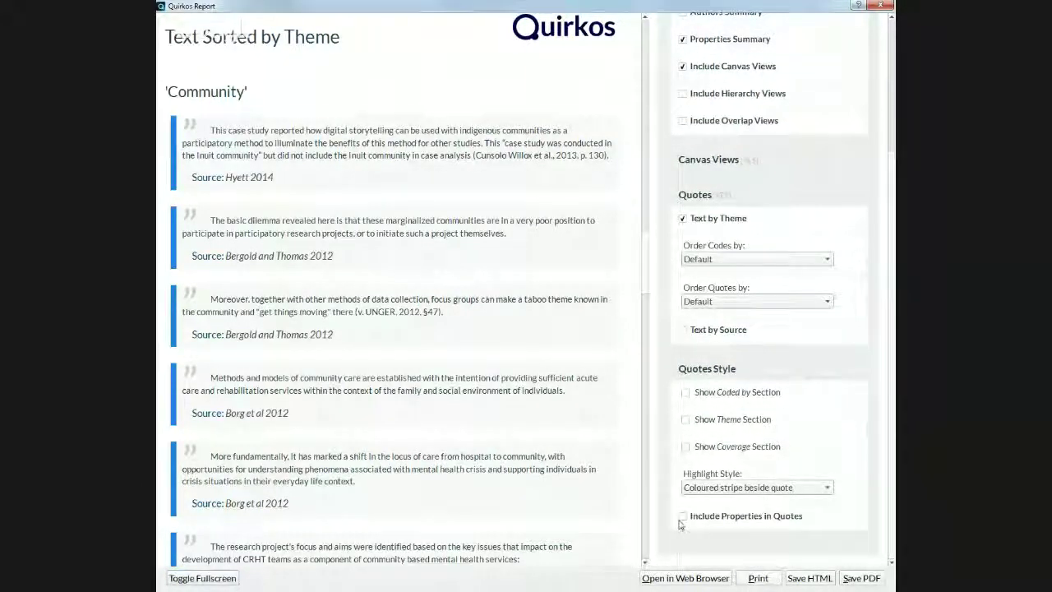
click(683, 516)
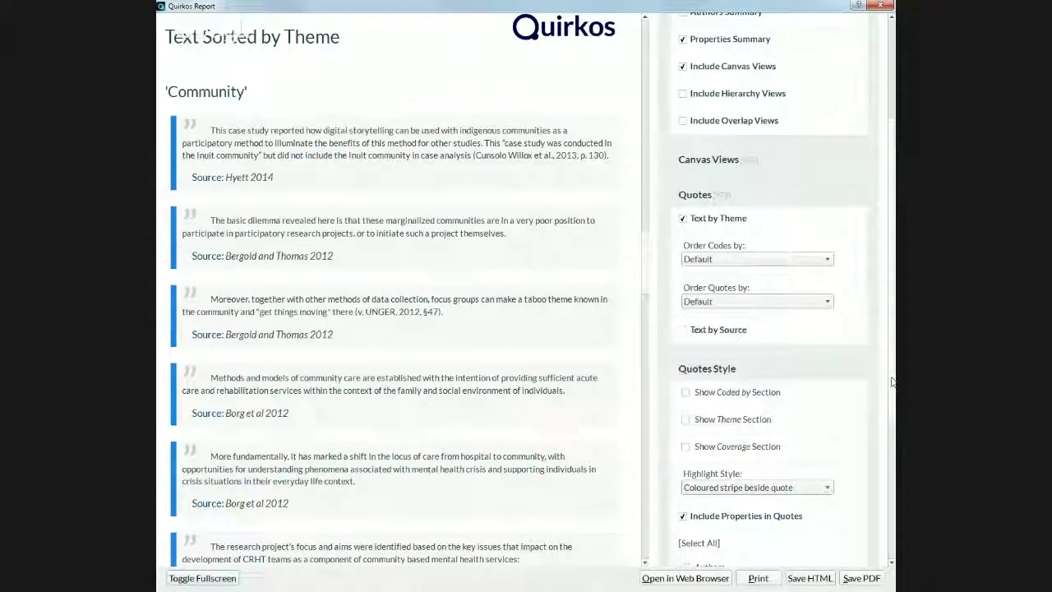
scroll(894, 394, down, 2)
scroll(894, 394, down, 3)
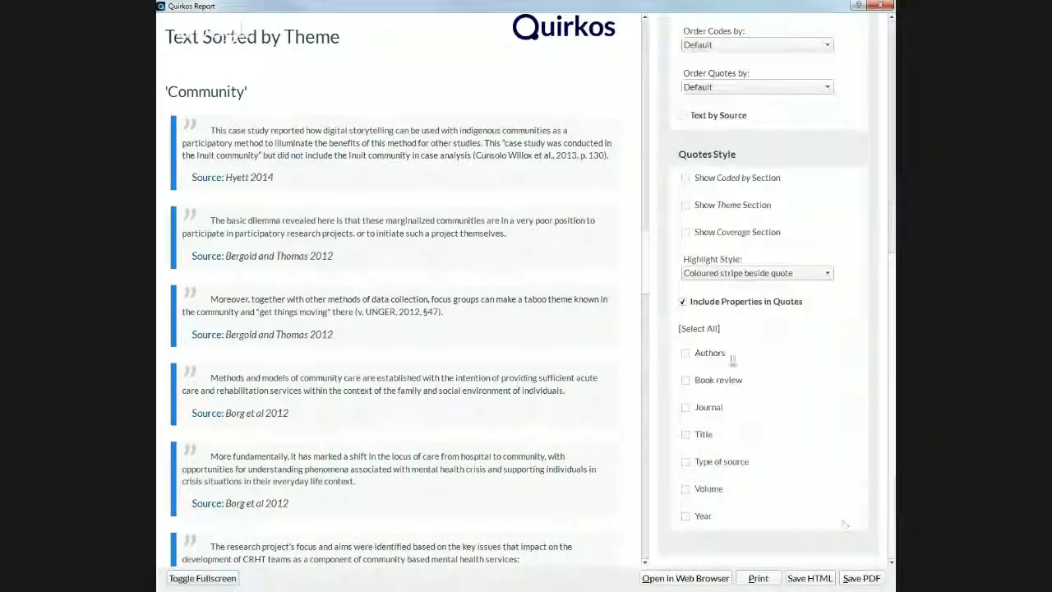
click(696, 328)
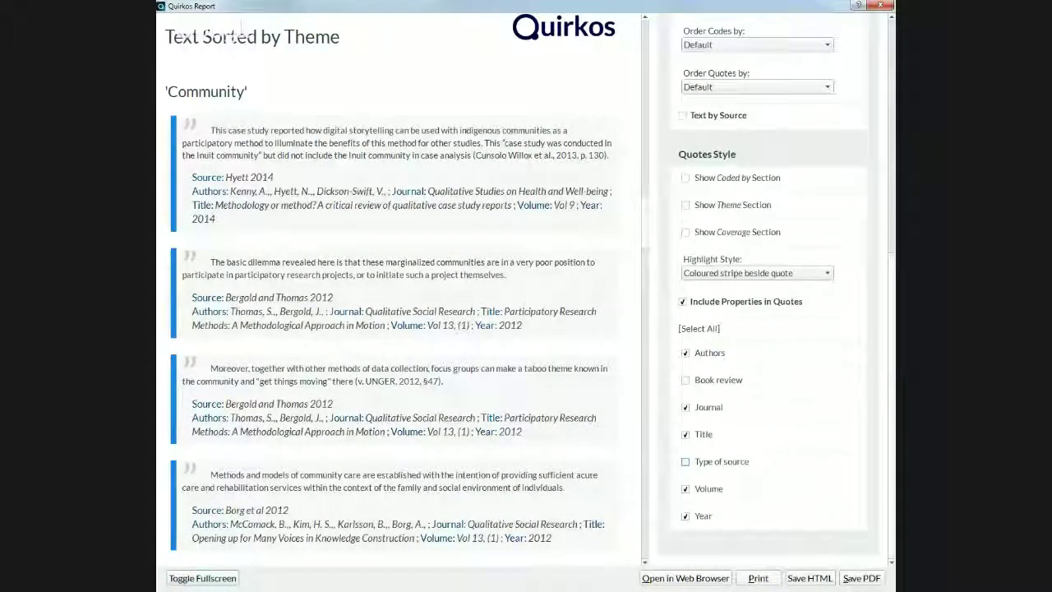
Step: Examine the bibliographic details listed beneath the 'Community' quotes in the report preview
drag(405, 218, 189, 179)
click(272, 230)
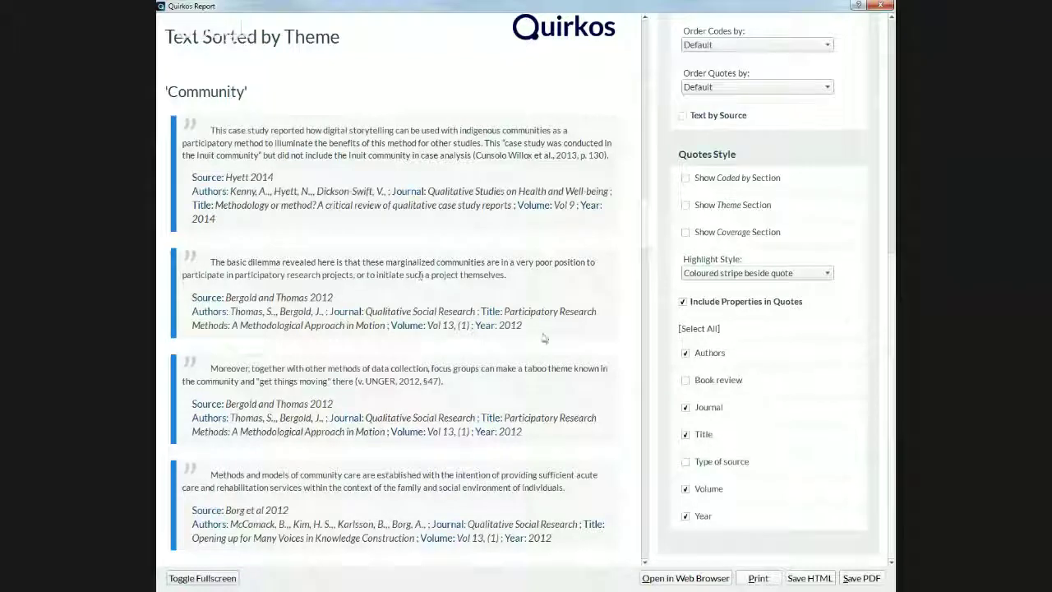
drag(421, 276, 397, 144)
click(397, 144)
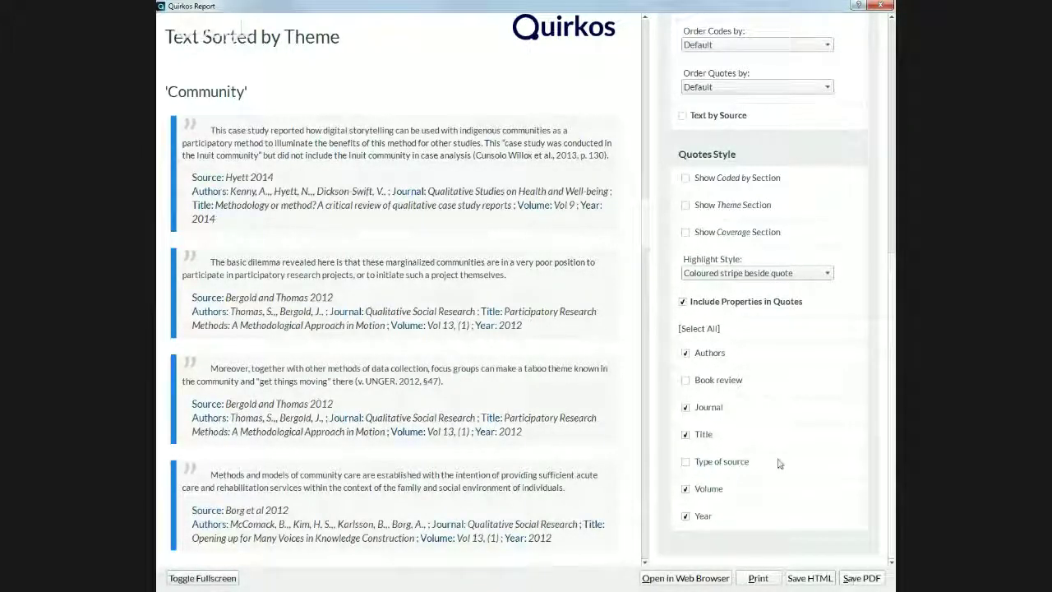
Step: Export the report as the PDF sys review.pdf, and close the PDF and the report preview to return to the canvas
drag(649, 222, 673, 411)
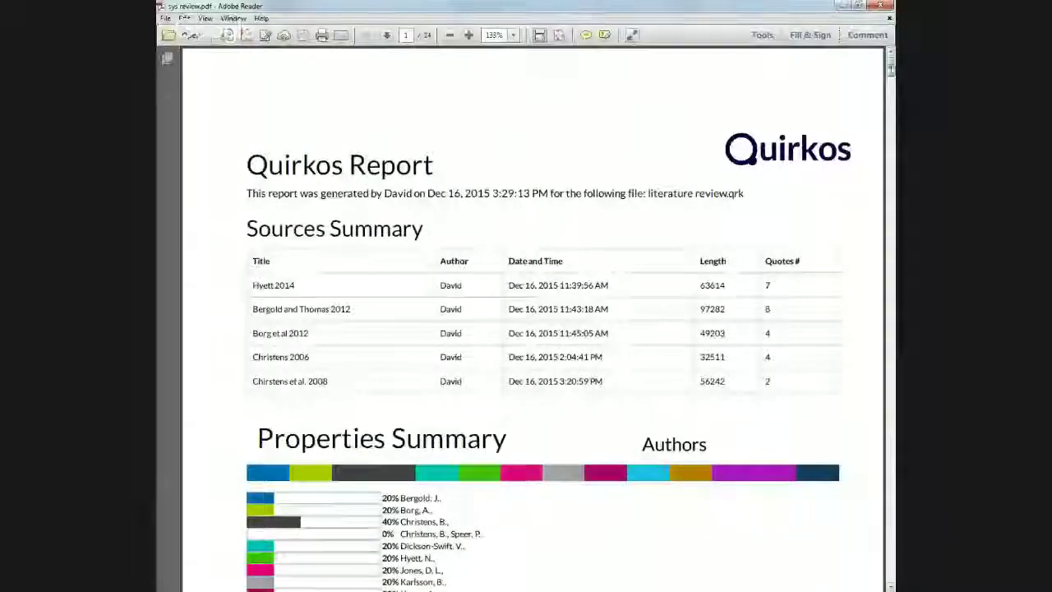
click(888, 7)
click(888, 7)
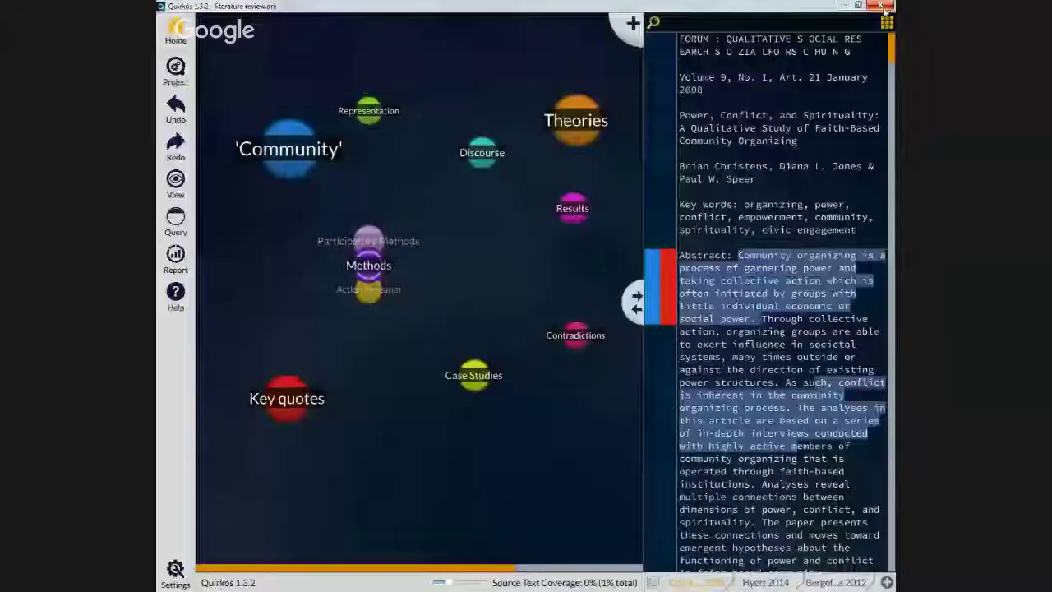